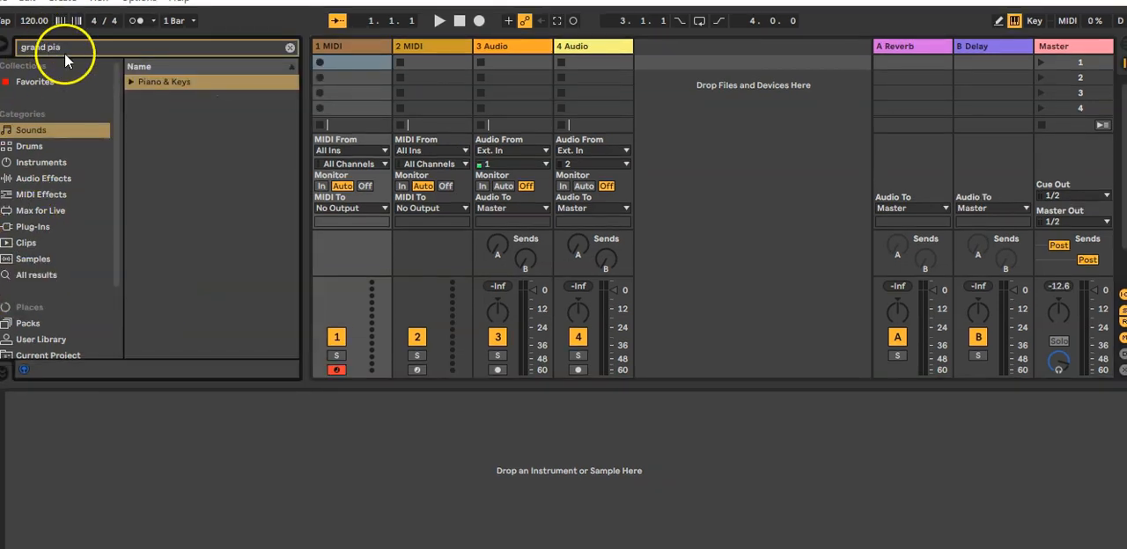
# Search the instruments for "grand piano" and load the Grand Piano onto the first MIDI track
pyautogui.write('no')
pyautogui.click(55, 44)
pyautogui.click(37, 162)
pyautogui.click(143, 178)
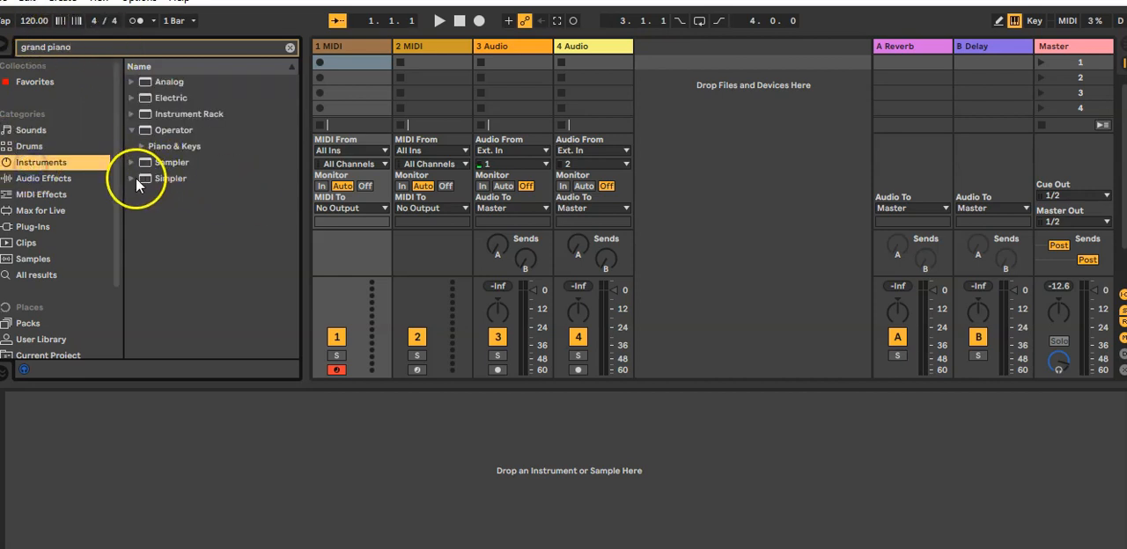
pyautogui.moveTo(189, 194); pyautogui.dragTo(363, 60)
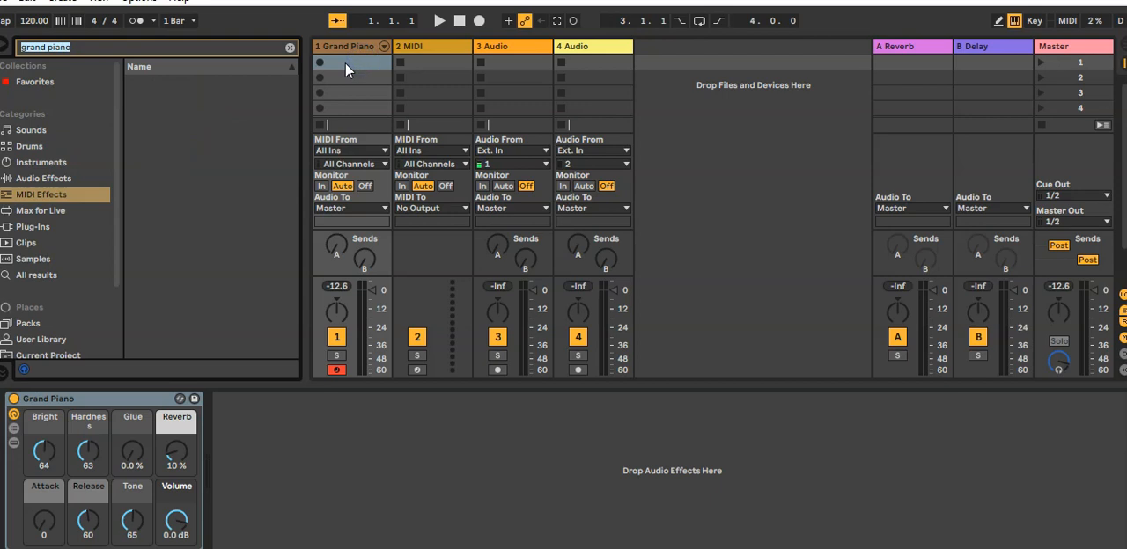
# Create an empty MIDI clip in the Grand Piano track's first slot, enlarge its note editor and set a fixed 1/4 grid
pyautogui.doubleClick(344, 62)
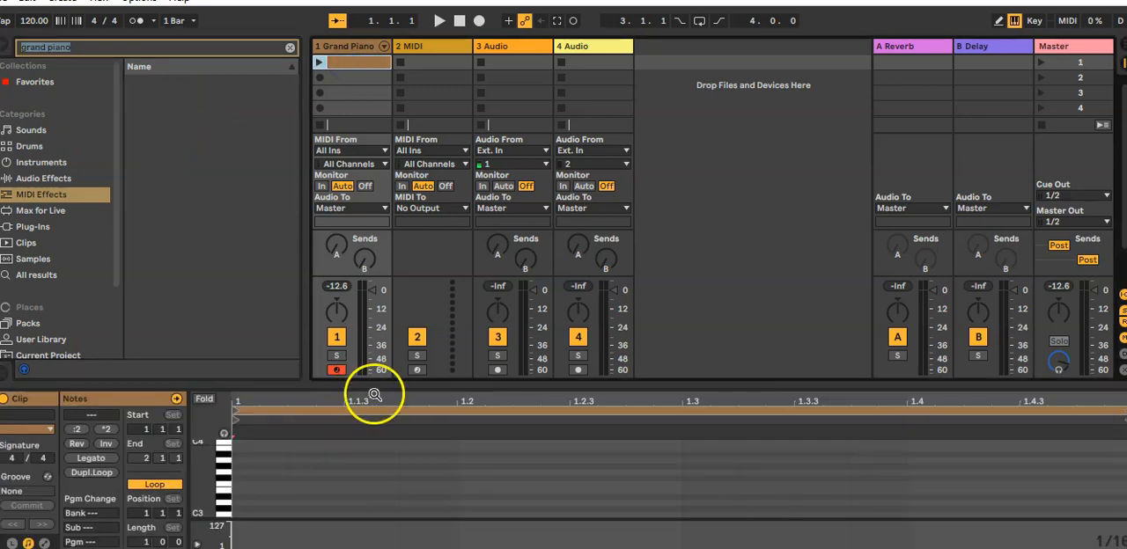
pyautogui.moveTo(370, 386); pyautogui.dragTo(412, 81)
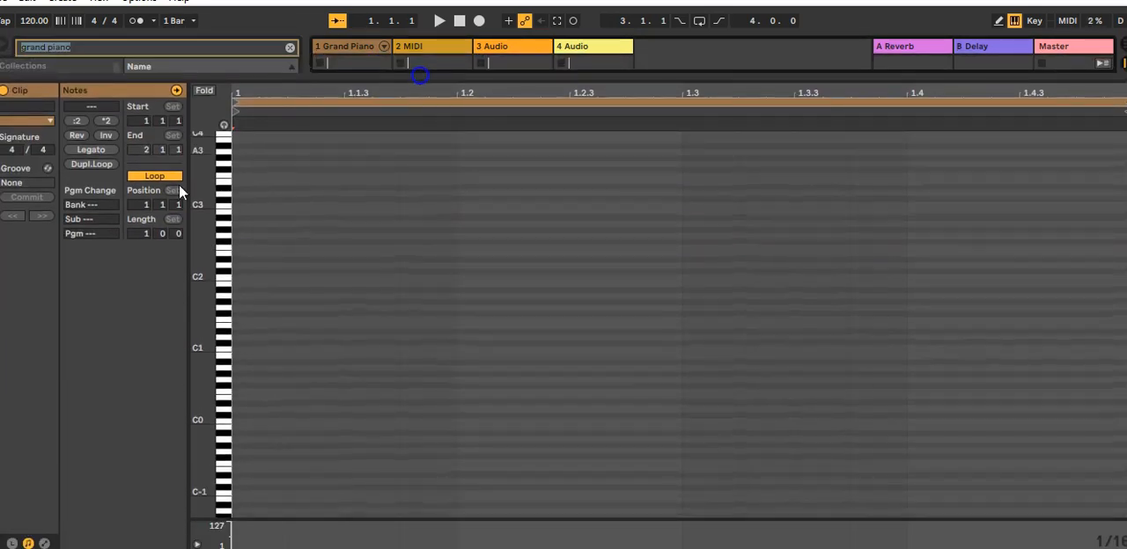
pyautogui.rightClick(330, 284)
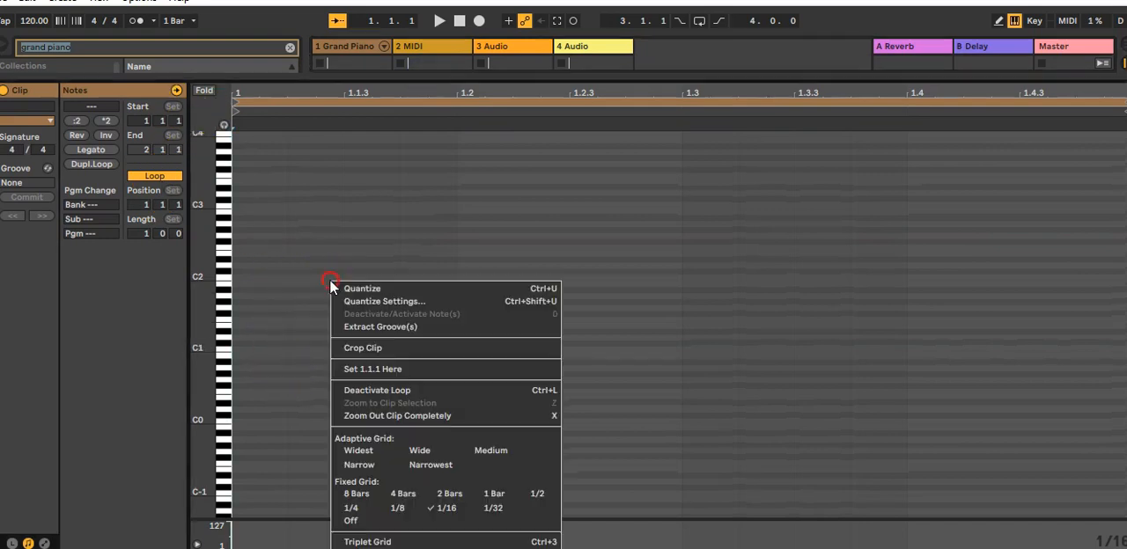
pyautogui.click(362, 510)
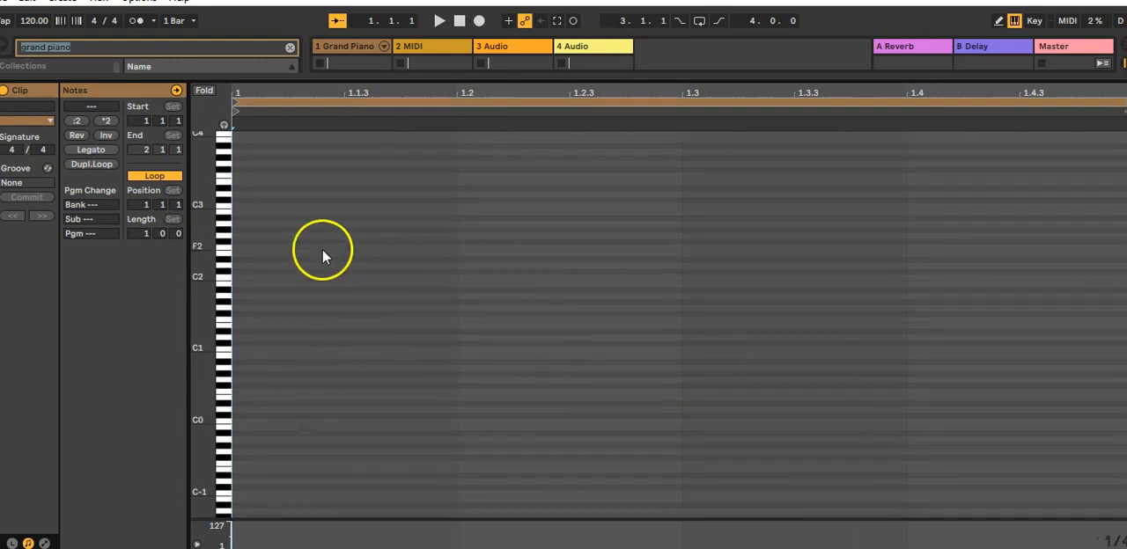
# Add quarter notes C3 at beat 1 and B2 at beat 1.3, and set the clip's loop length to 2 bars
pyautogui.doubleClick(328, 207)
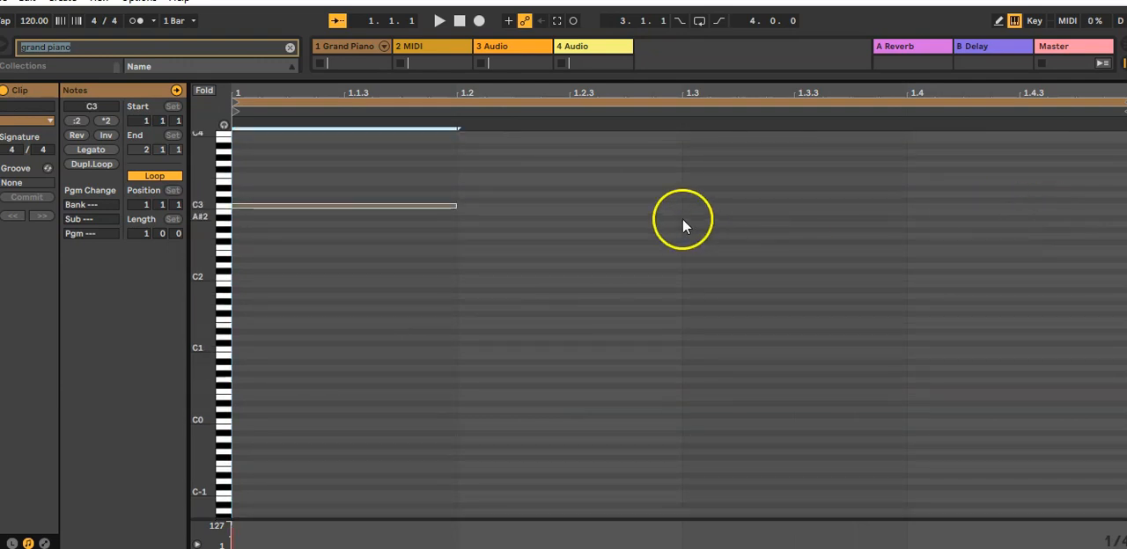
pyautogui.doubleClick(779, 211)
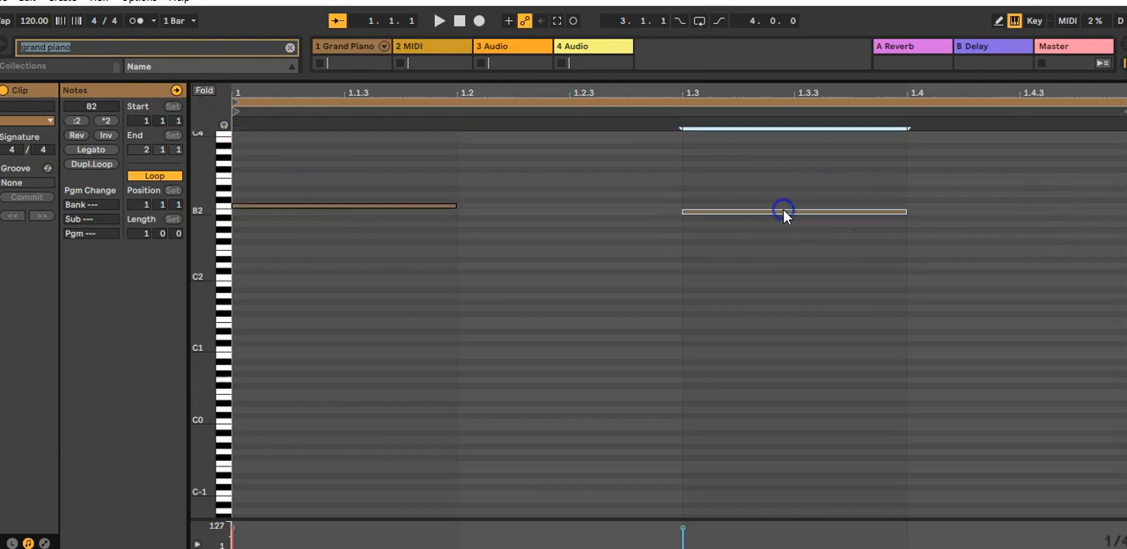
pyautogui.click(143, 233)
pyautogui.write('2')
pyautogui.press('Return')
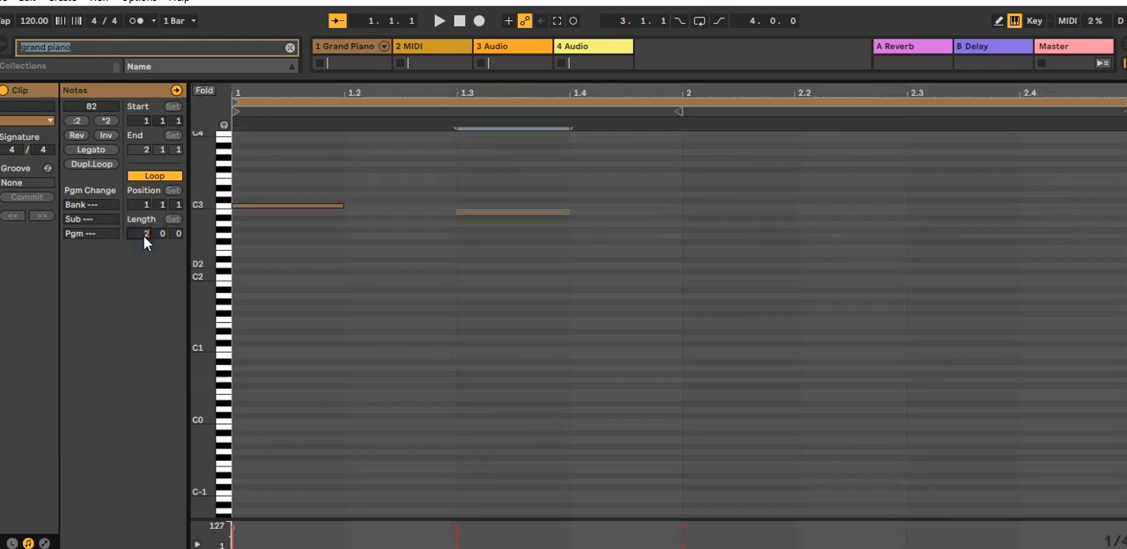
# Add a C3 quarter note at bar 2 and another C3 at 2.3, stretching the latter slightly past both its ends
pyautogui.doubleClick(718, 208)
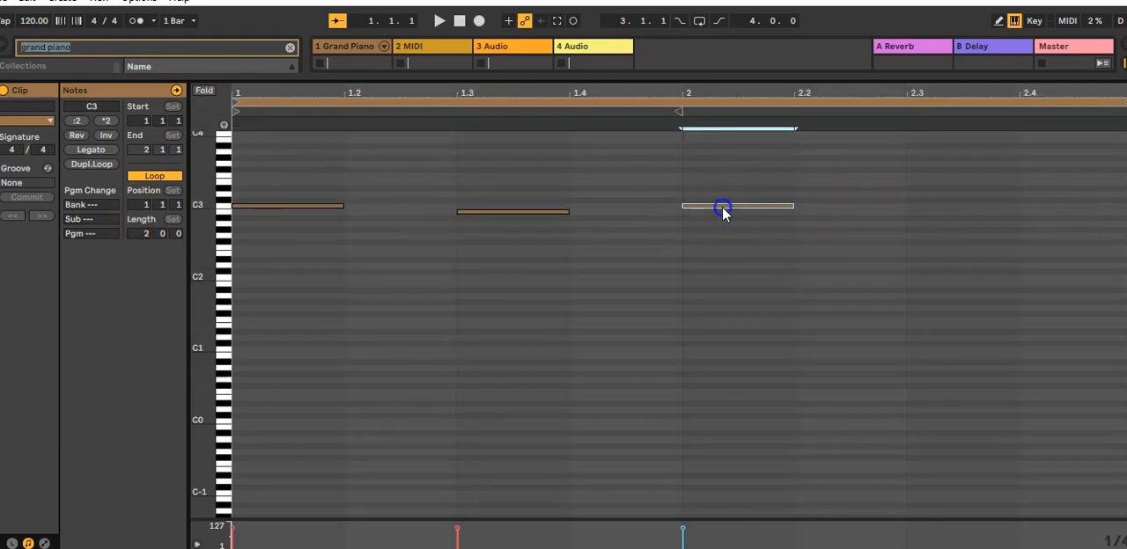
pyautogui.doubleClick(919, 206)
pyautogui.moveTo(907, 206); pyautogui.dragTo(882, 207)
pyautogui.moveTo(1018, 206); pyautogui.dragTo(1088, 204)
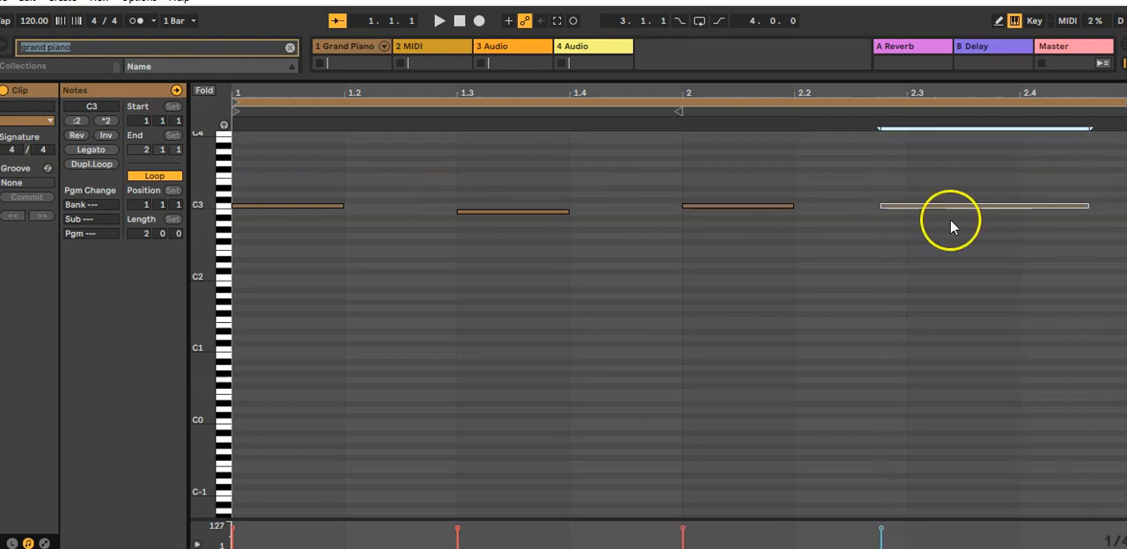
# Fold the note editor to the used pitches and move the B2 note up to C3
pyautogui.click(202, 91)
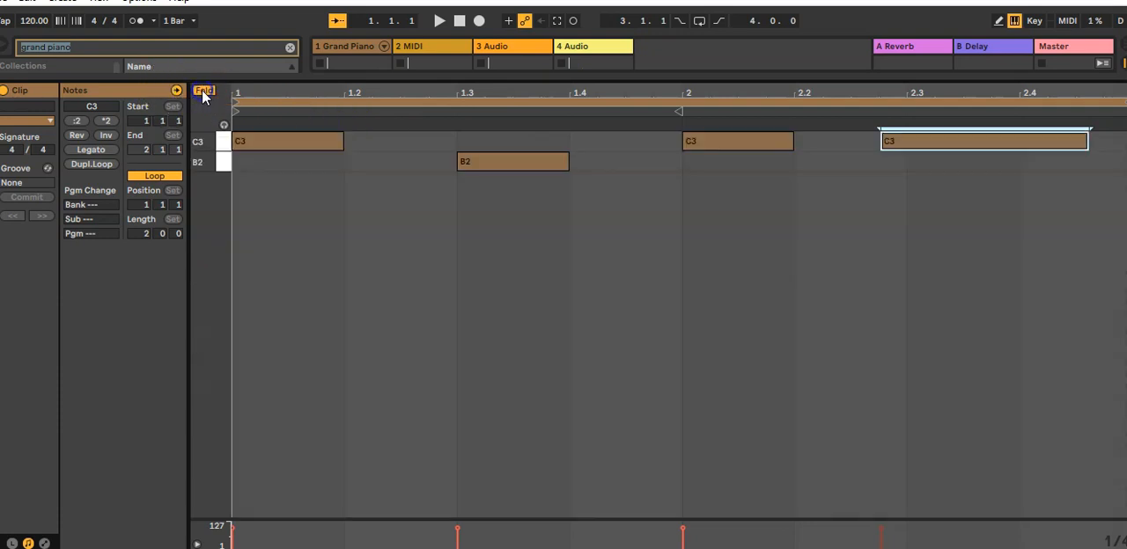
pyautogui.moveTo(485, 165); pyautogui.dragTo(485, 155)
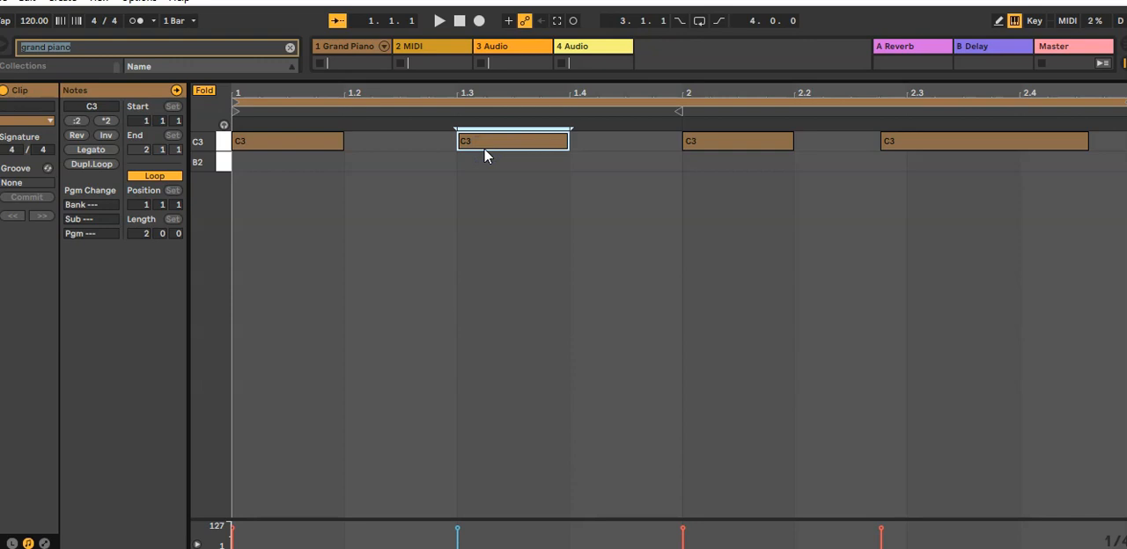
pyautogui.click(199, 92)
pyautogui.click(199, 93)
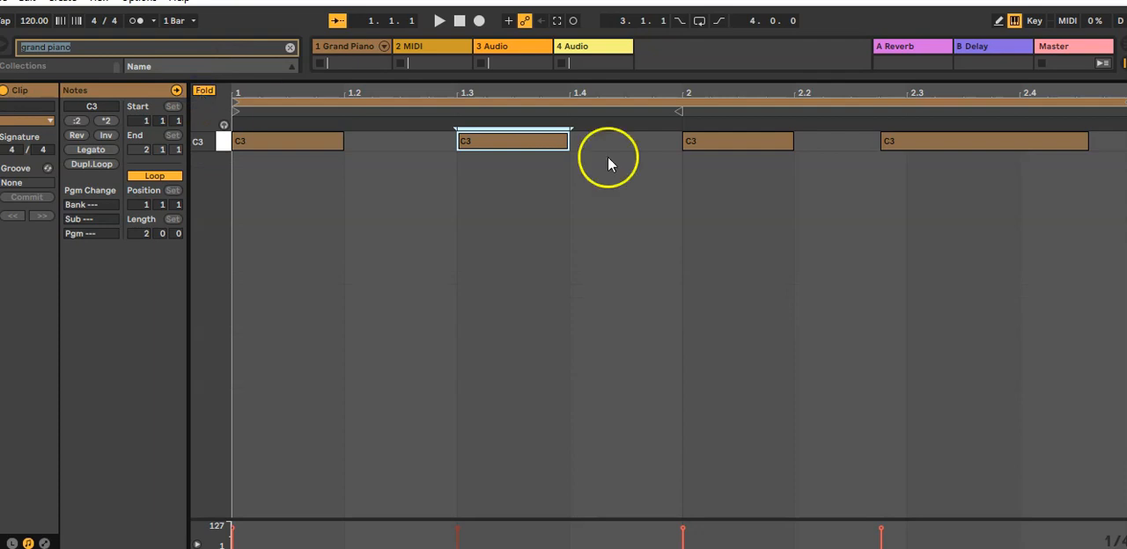
# Shrink the note editor back down and rename the Grand Piano track's clip as "piano"
pyautogui.moveTo(684, 74); pyautogui.dragTo(720, 427)
pyautogui.click(350, 62)
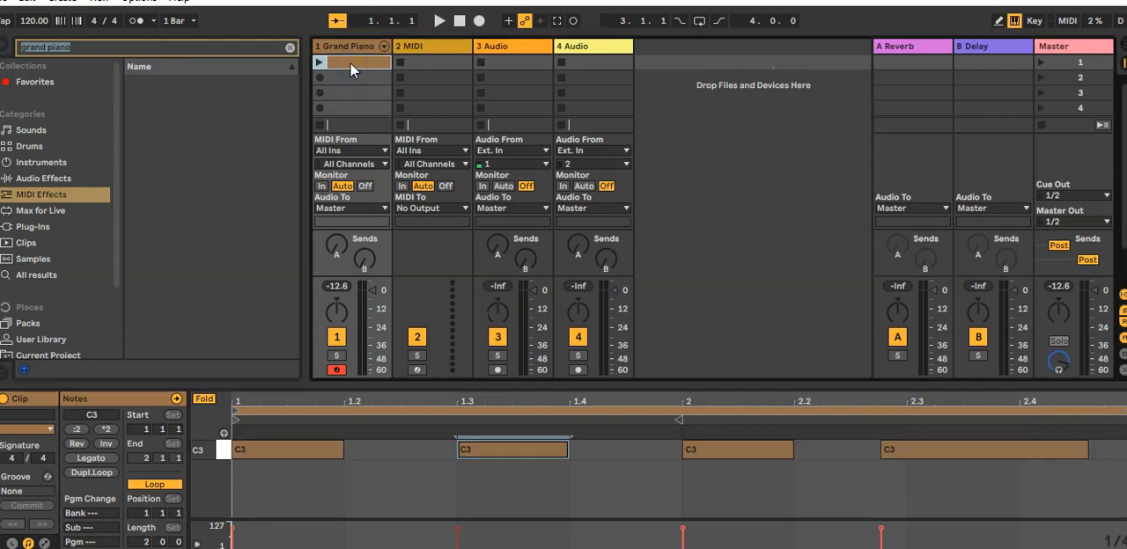
pyautogui.hotkey('ctrl', 'r')
pyautogui.write('piano')
pyautogui.press('Return')
# Search the MIDI effects for "chord" and load the Chord effect onto the Grand Piano track
pyautogui.click(110, 45)
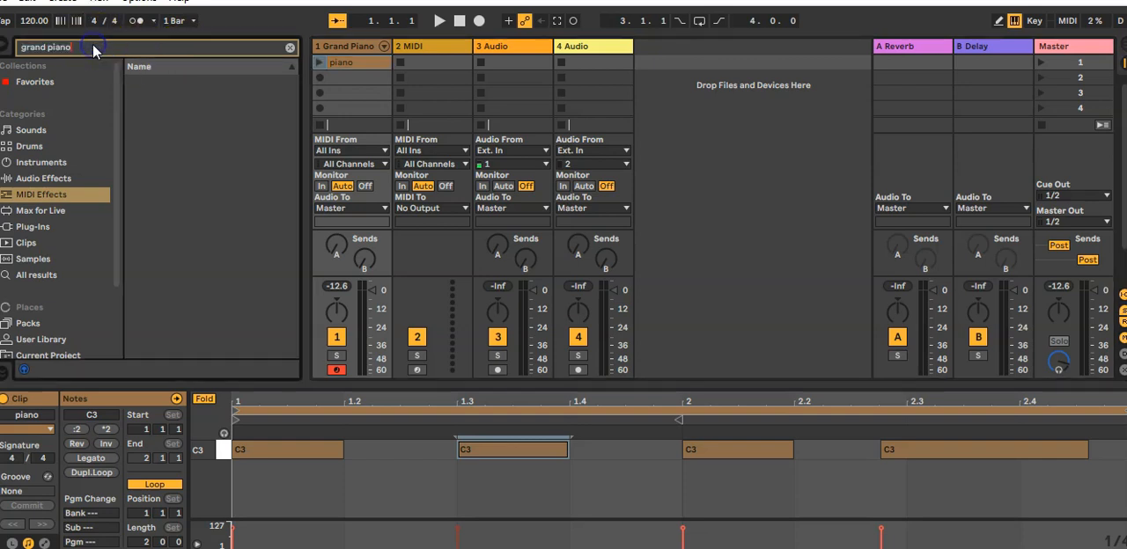
pyautogui.hotkey('ctrl', 'a')
pyautogui.press('BackSpace')
pyautogui.write('chord')
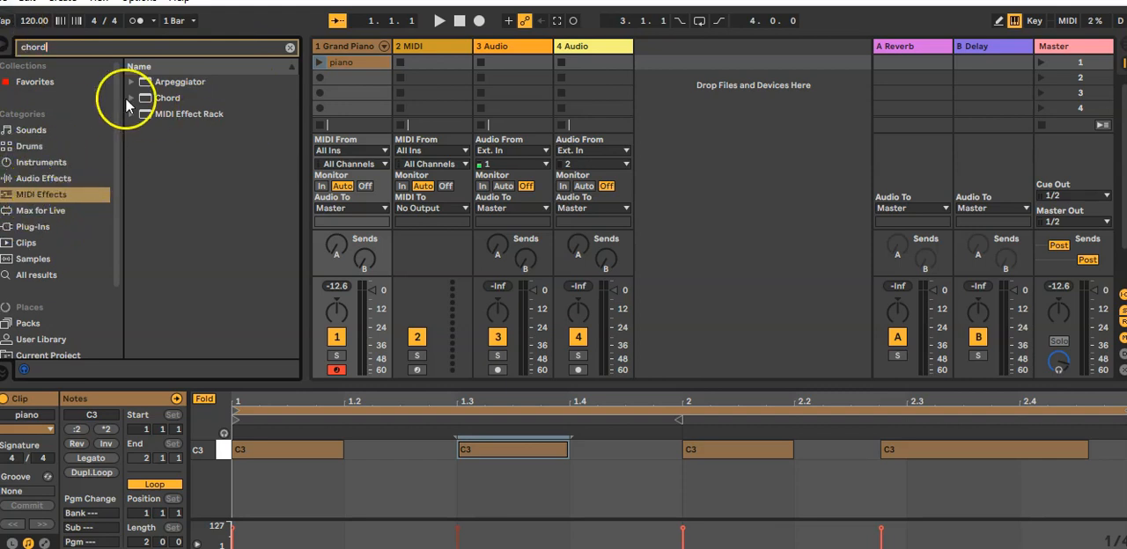
pyautogui.doubleClick(168, 98)
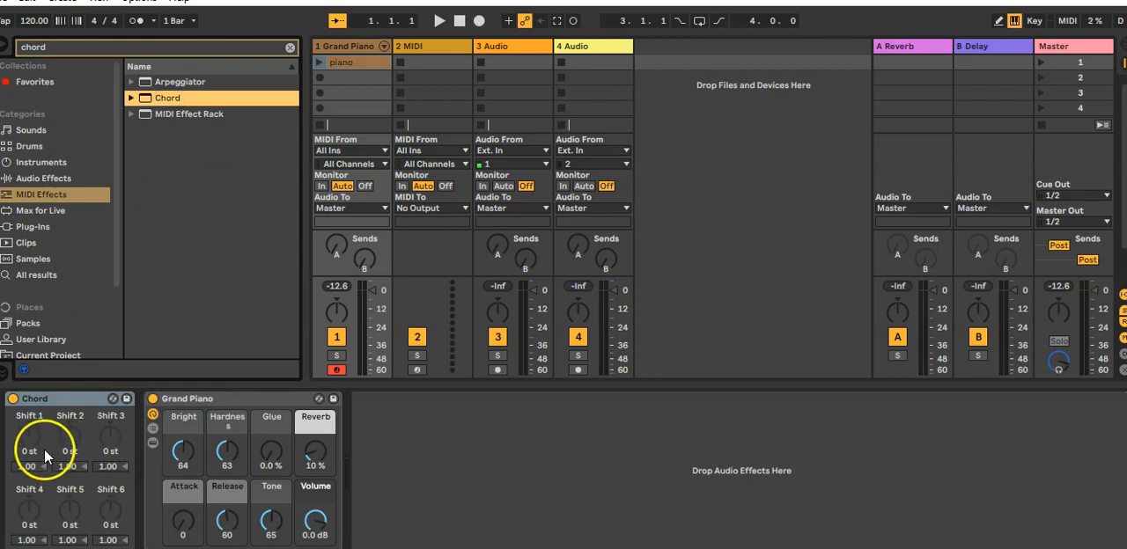
# Set the Chord effect's Shift 1 to 4 to +2, +4, +7 and +9 st, and play back the piano clip
pyautogui.click(29, 449)
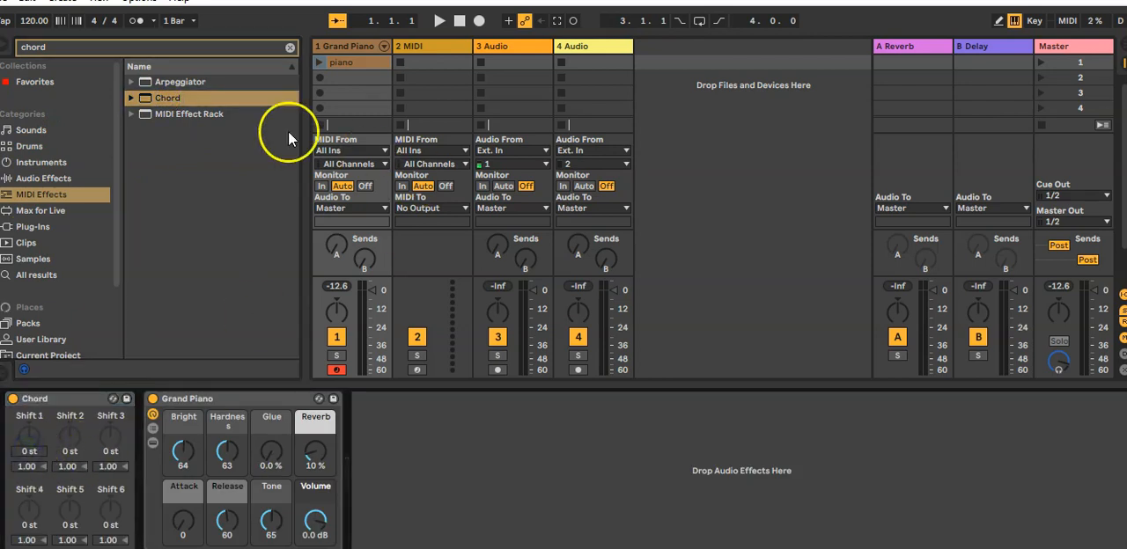
pyautogui.click(29, 451)
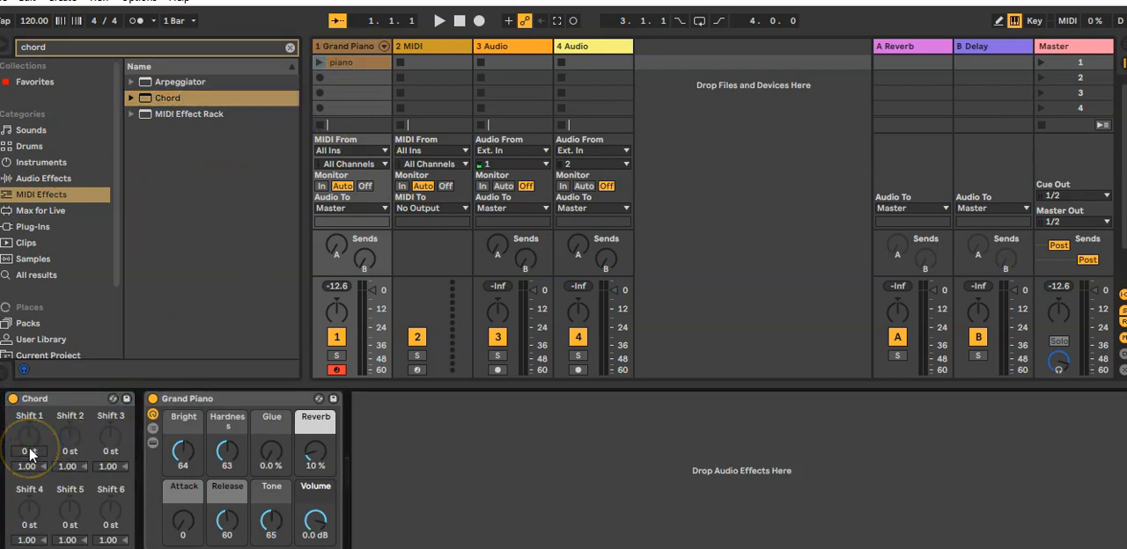
pyautogui.moveTo(29, 451); pyautogui.dragTo(49, 456)
pyautogui.click(68, 452)
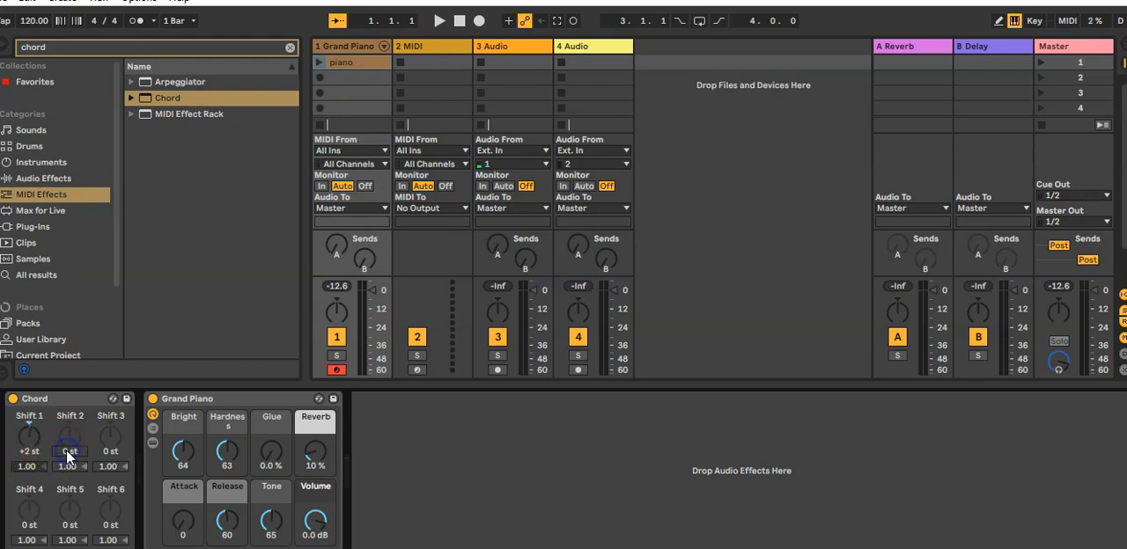
pyautogui.click(109, 451)
pyautogui.click(108, 458)
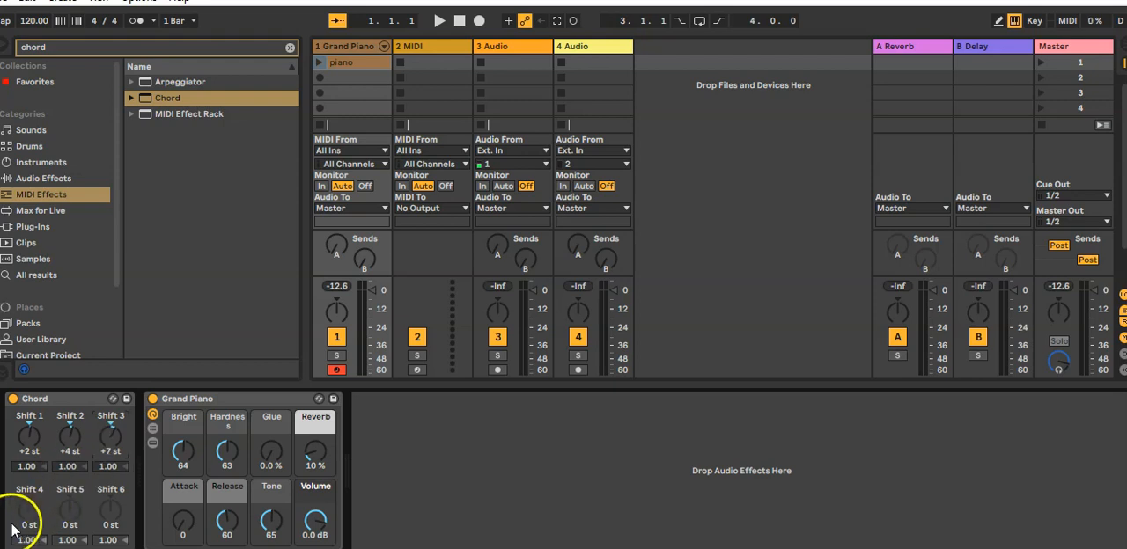
pyautogui.moveTo(19, 531); pyautogui.dragTo(27, 529)
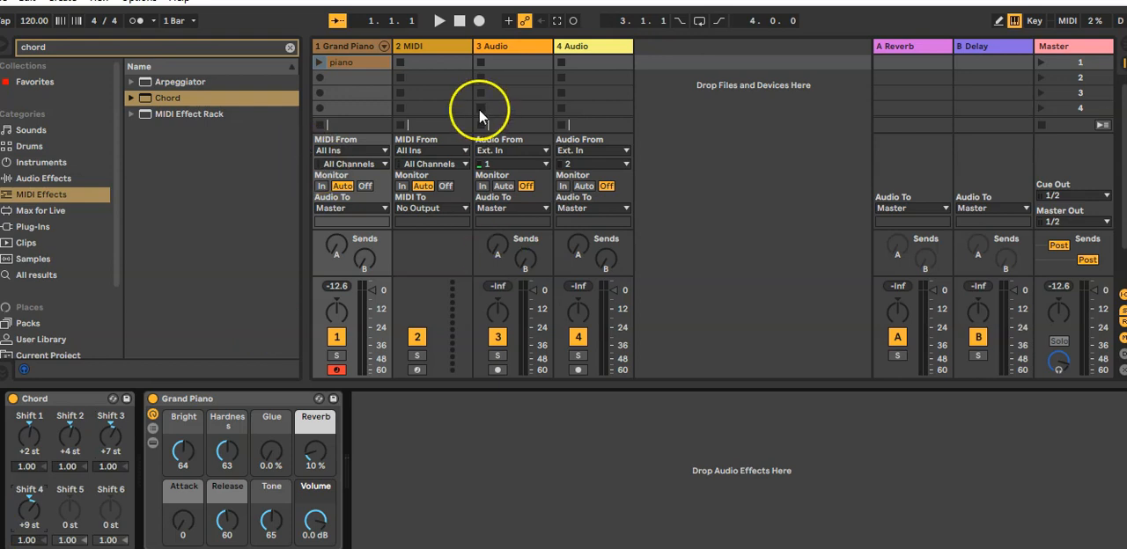
pyautogui.click(318, 63)
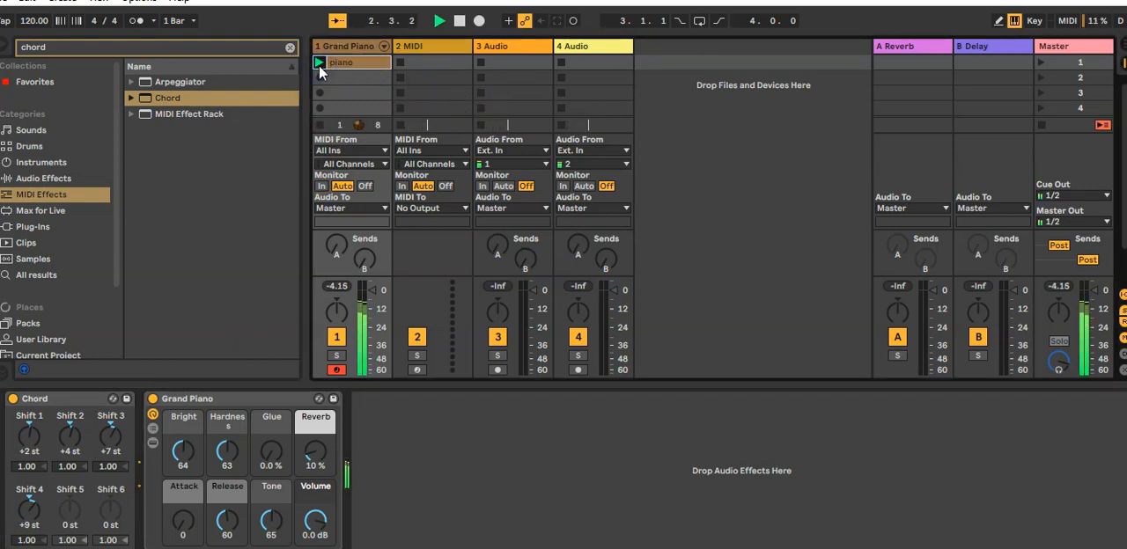
pyautogui.press('space')
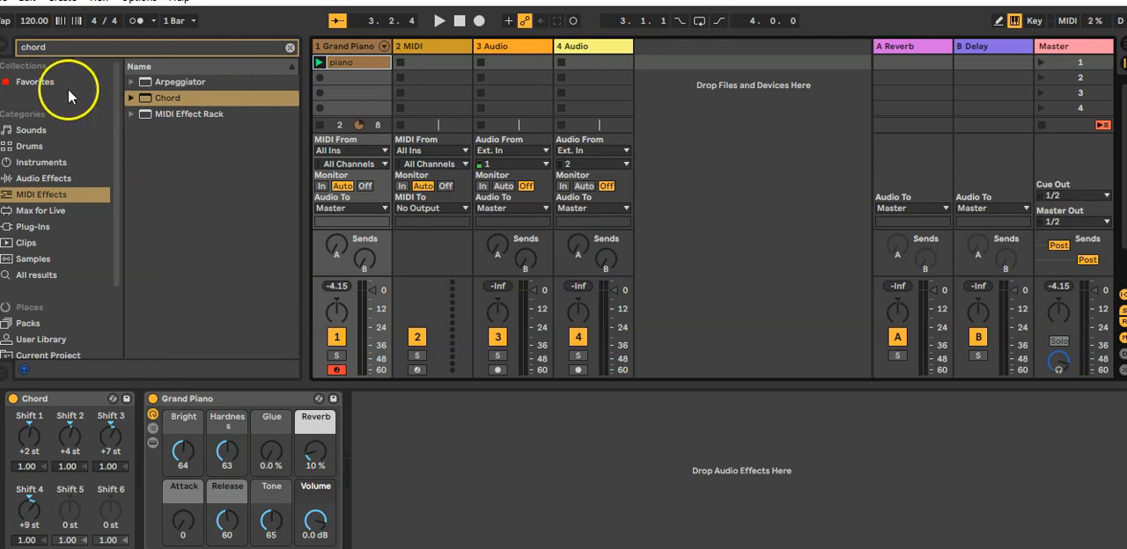
# Search for "arp", insert the Arpeggiator between Chord and Grand Piano, and play back the piano clip
pyautogui.doubleClick(55, 47)
pyautogui.write('arp')
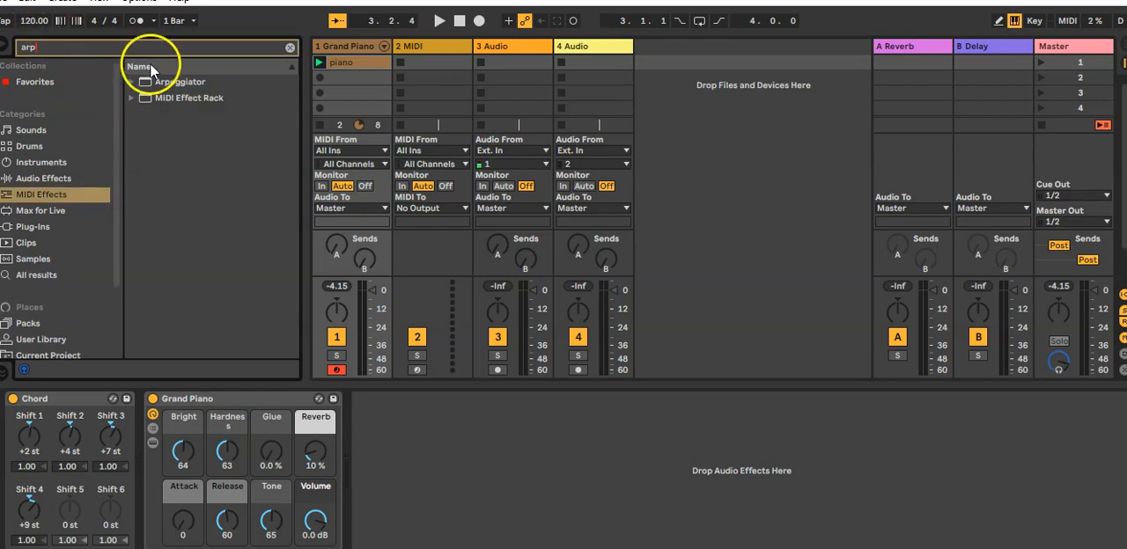
pyautogui.moveTo(158, 83); pyautogui.dragTo(148, 453)
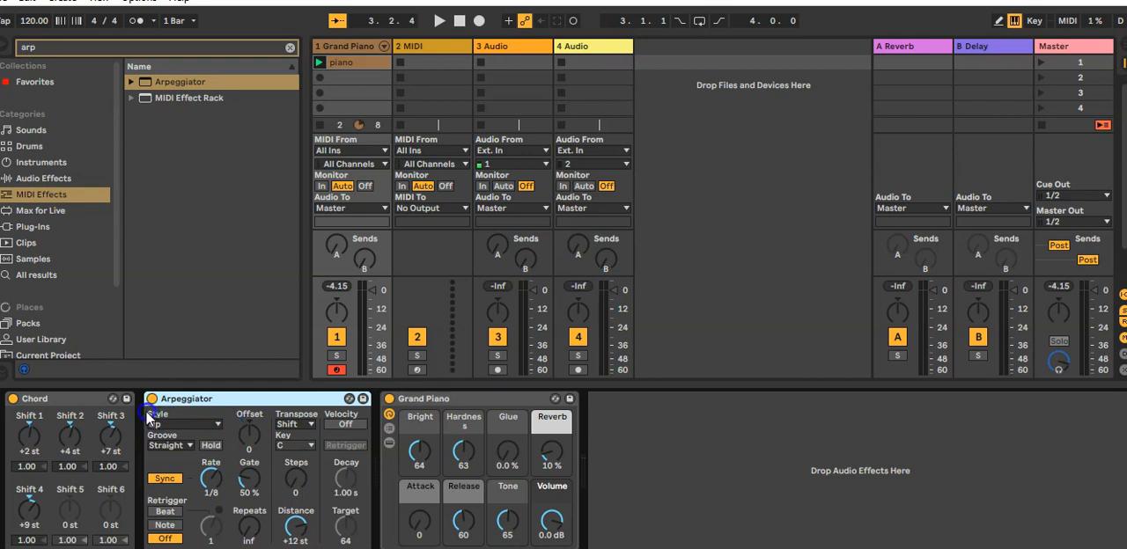
pyautogui.click(319, 62)
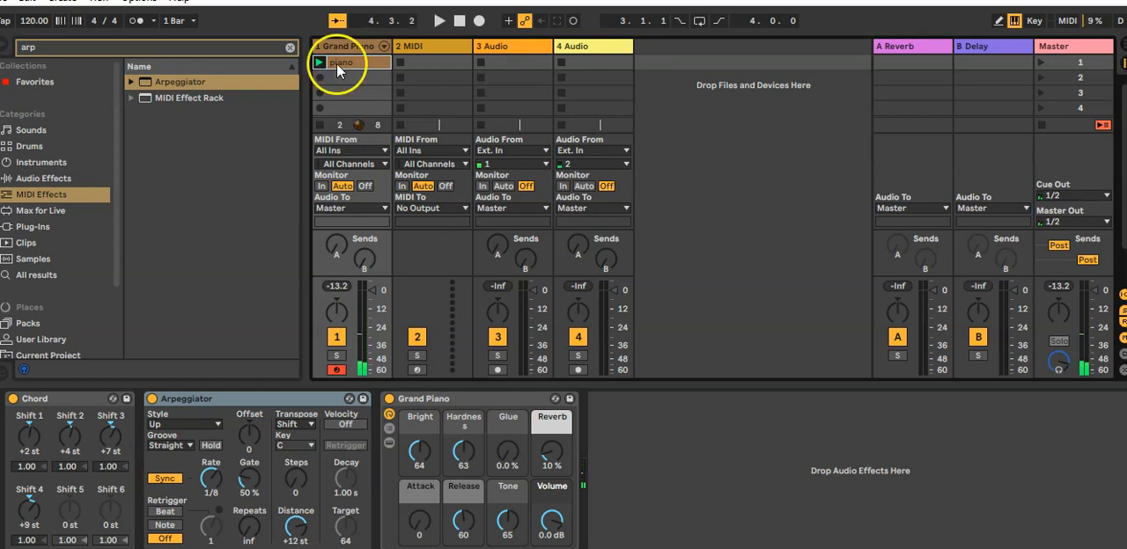
# Delete the clip's two middle C3 notes, extend the first C3 to bar 2, and play back the clip
pyautogui.click(332, 63)
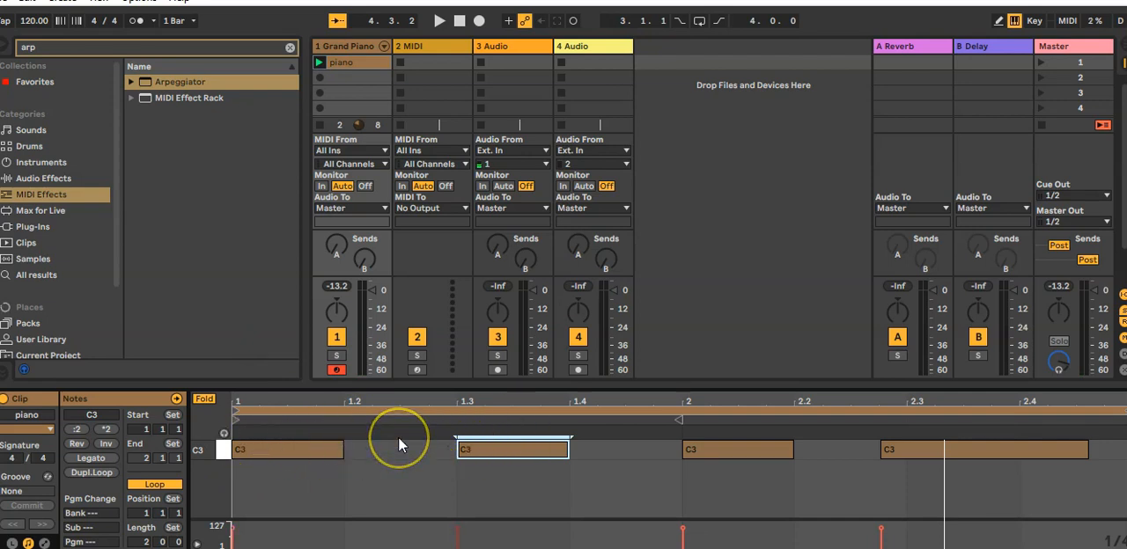
pyautogui.doubleClick(497, 453)
pyautogui.doubleClick(743, 449)
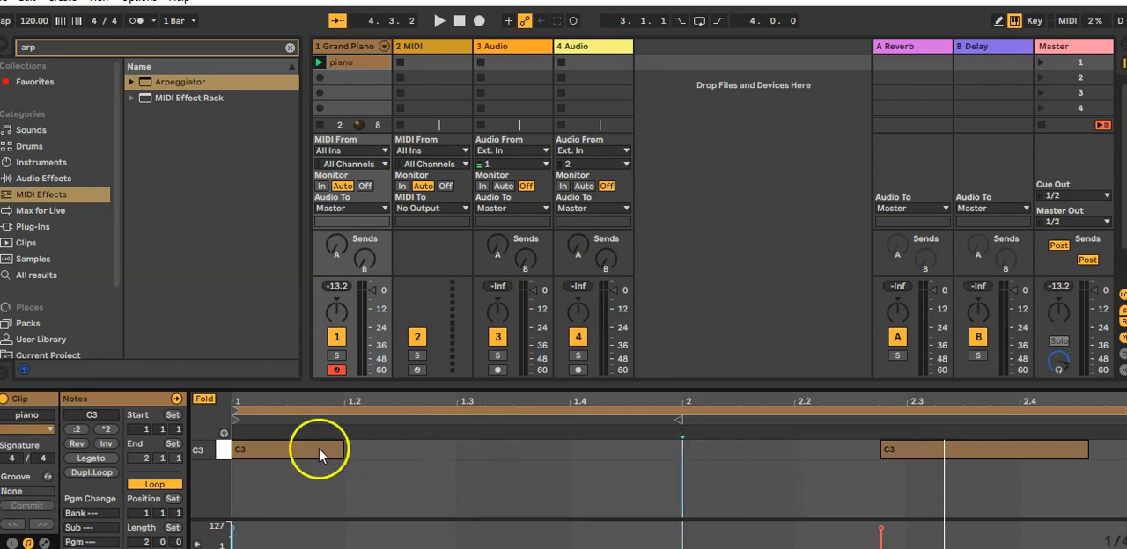
pyautogui.moveTo(343, 442); pyautogui.dragTo(686, 436)
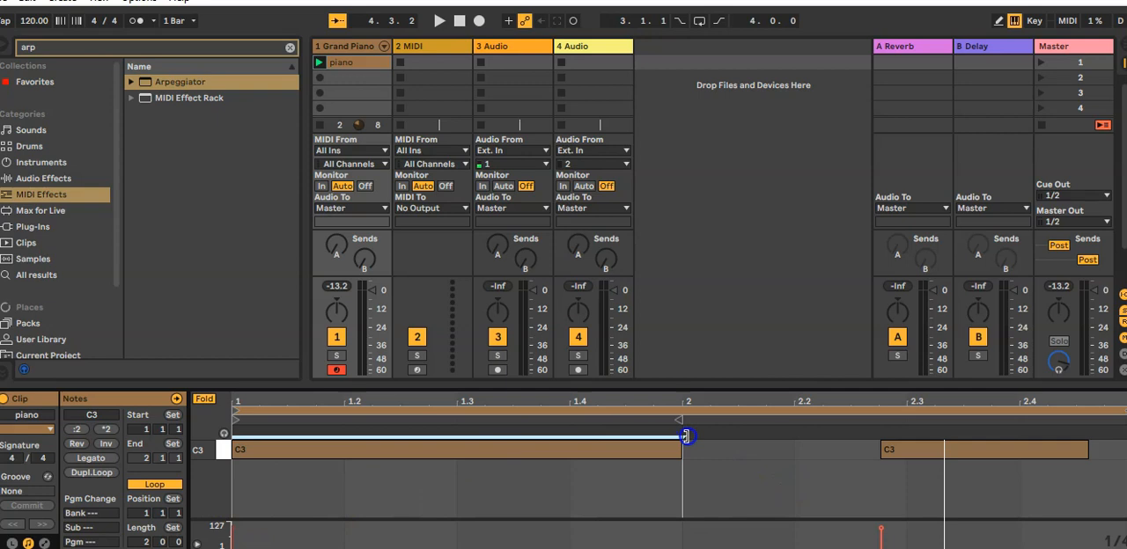
pyautogui.click(318, 61)
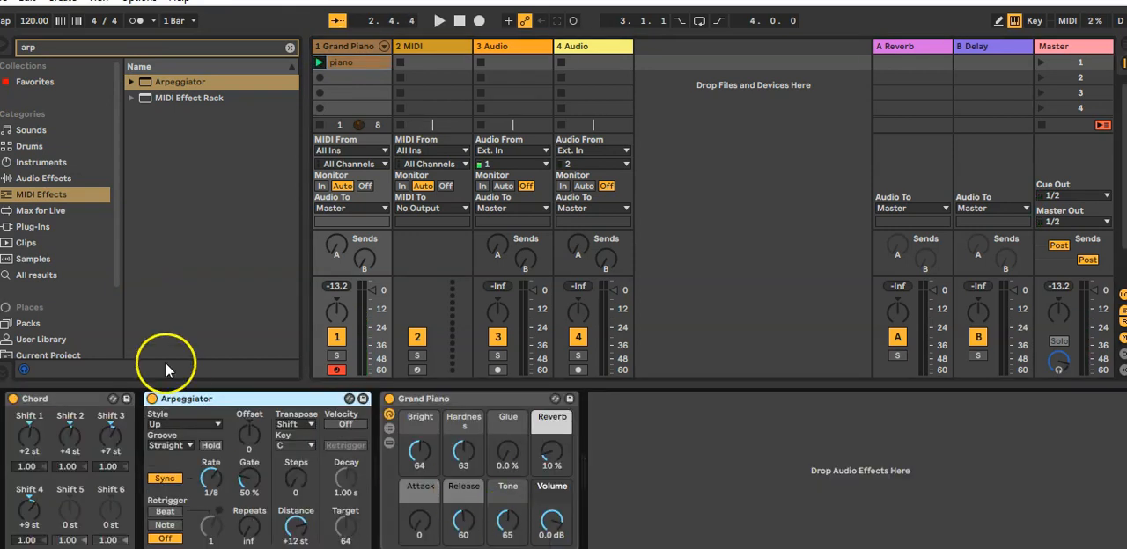
# Set the Arpeggiator's style to Random and its transpose steps to 1
pyautogui.click(187, 422)
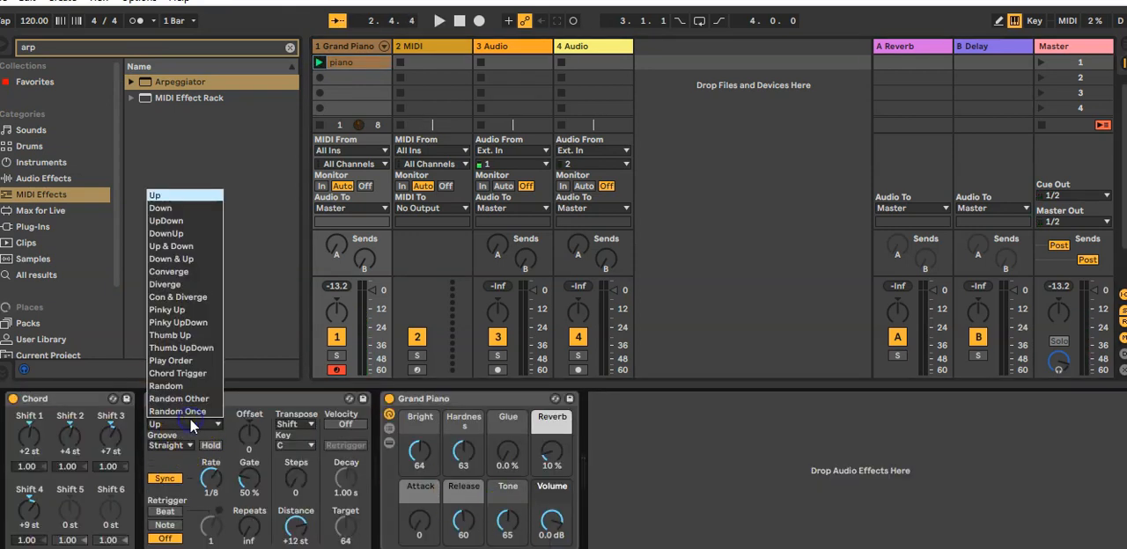
pyautogui.click(175, 388)
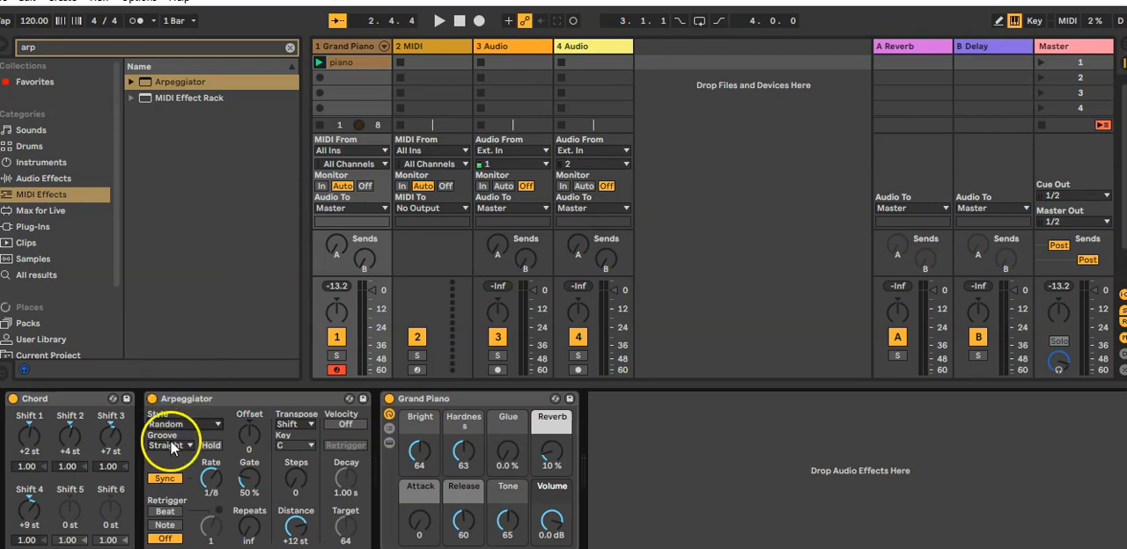
pyautogui.click(287, 479)
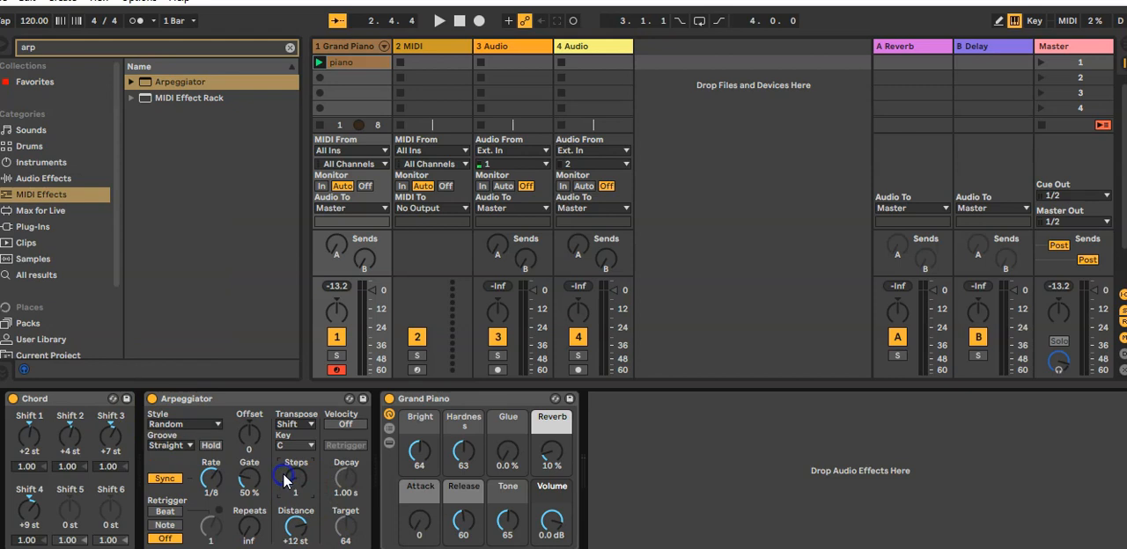
# Set the Arpeggiator's transpose steps to 2 and its rate to 1/3, and play back the piano clip
pyautogui.moveTo(291, 476); pyautogui.dragTo(289, 471)
pyautogui.moveTo(218, 488); pyautogui.dragTo(212, 454)
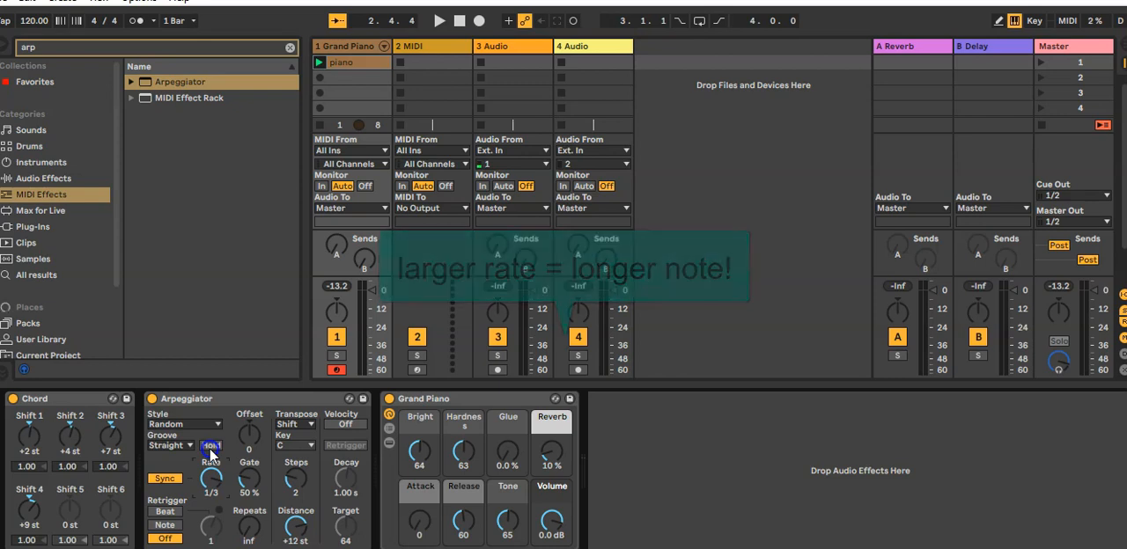
pyautogui.press('space')
# Set the Arpeggiator's rate to 1/8 and its gate to 69% while auditioning the piano clip
pyautogui.moveTo(213, 458); pyautogui.dragTo(205, 511)
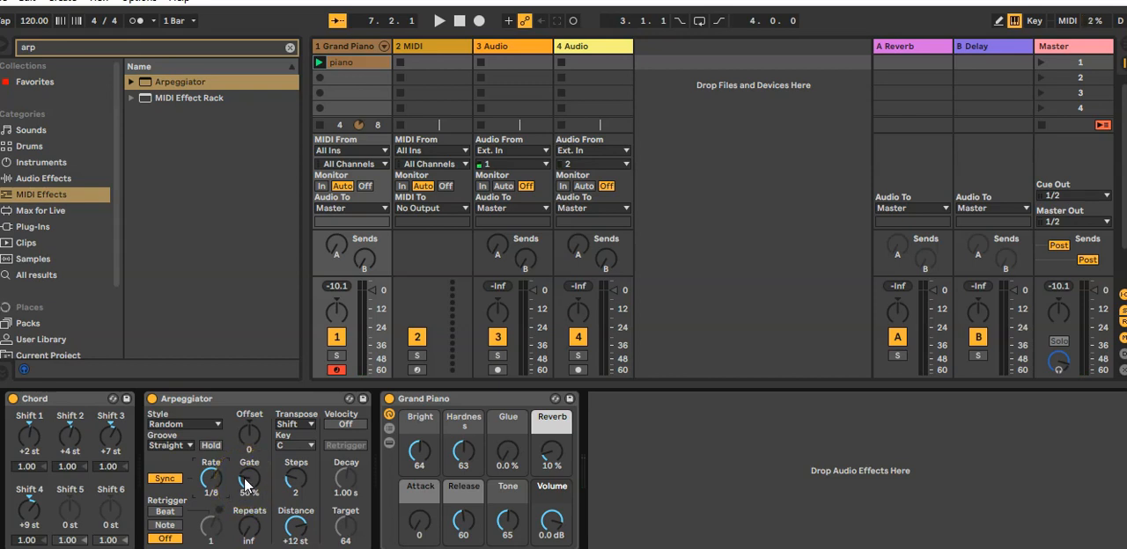
pyautogui.press('space')
pyautogui.moveTo(247, 486)
pyautogui.mouseDown()
pyautogui.moveTo(245, 410)
pyautogui.moveTo(246, 509)
pyautogui.moveTo(243, 476)
pyautogui.mouseUp()
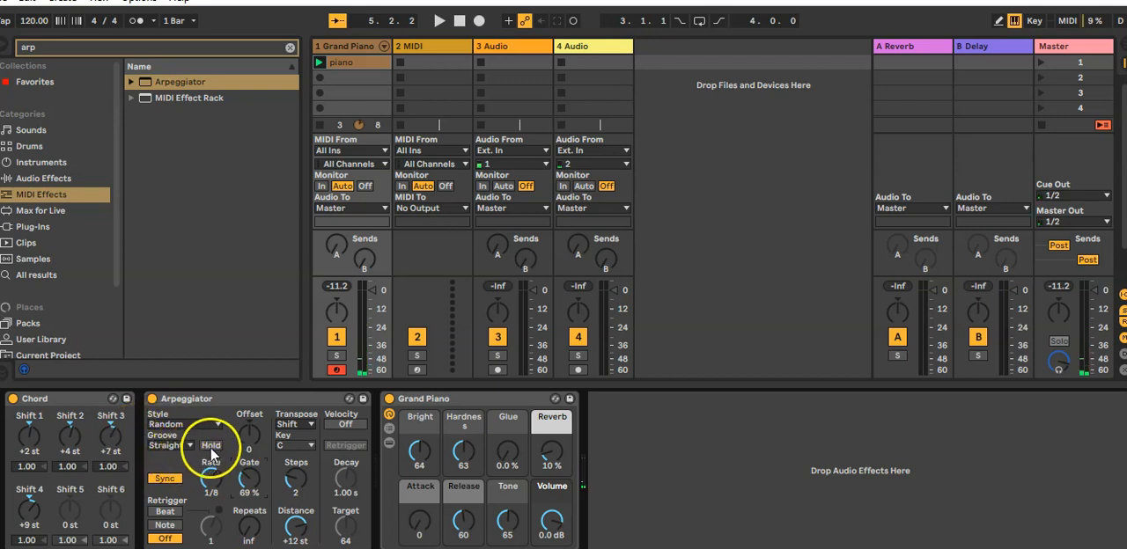
# Try the Arpeggiator's Hold option during playback, stop the clip and switch Hold off again
pyautogui.click(212, 445)
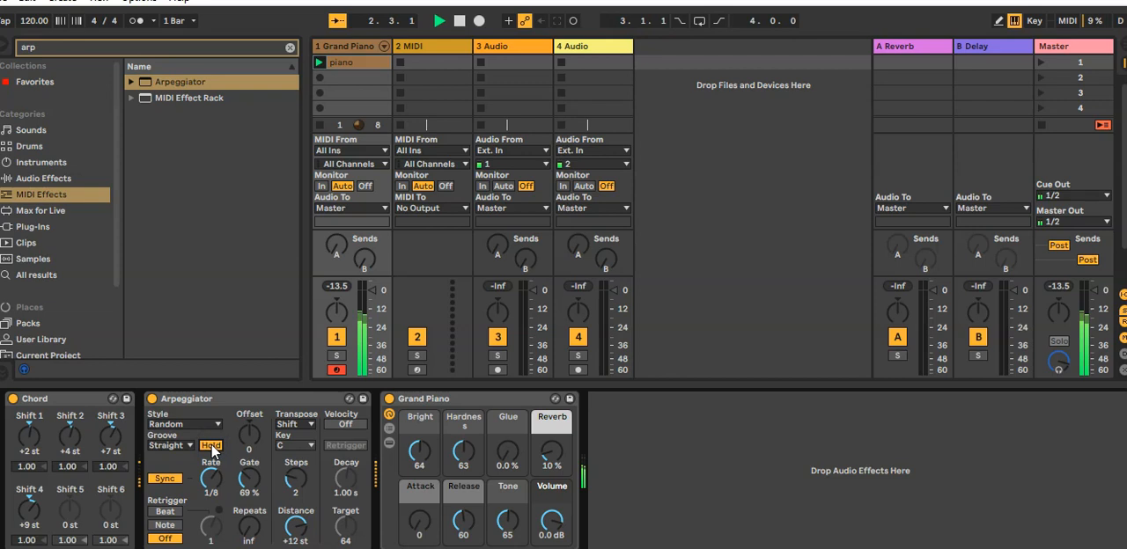
pyautogui.click(212, 446)
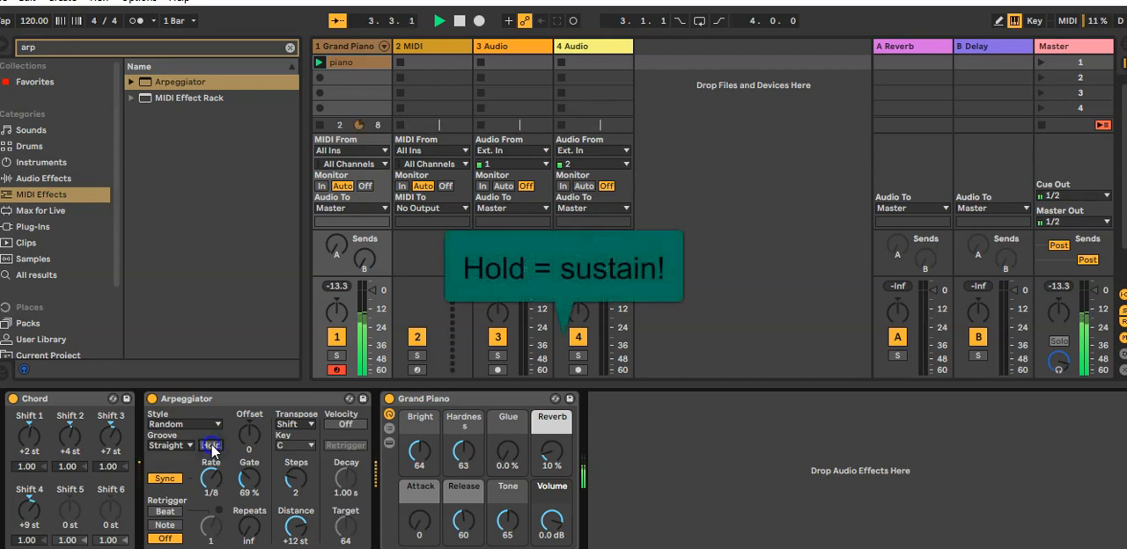
pyautogui.press('space')
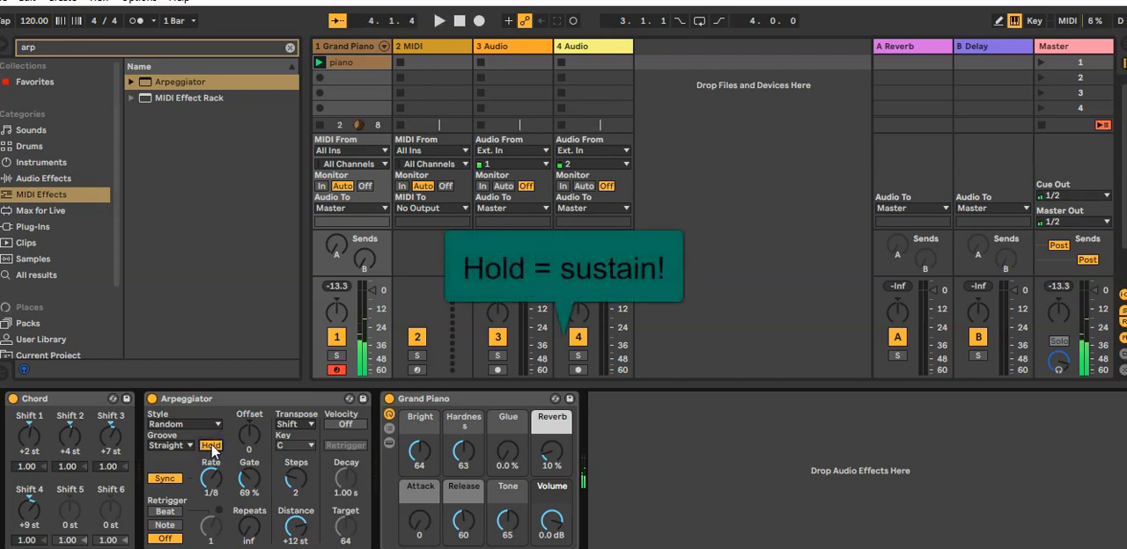
pyautogui.click(211, 446)
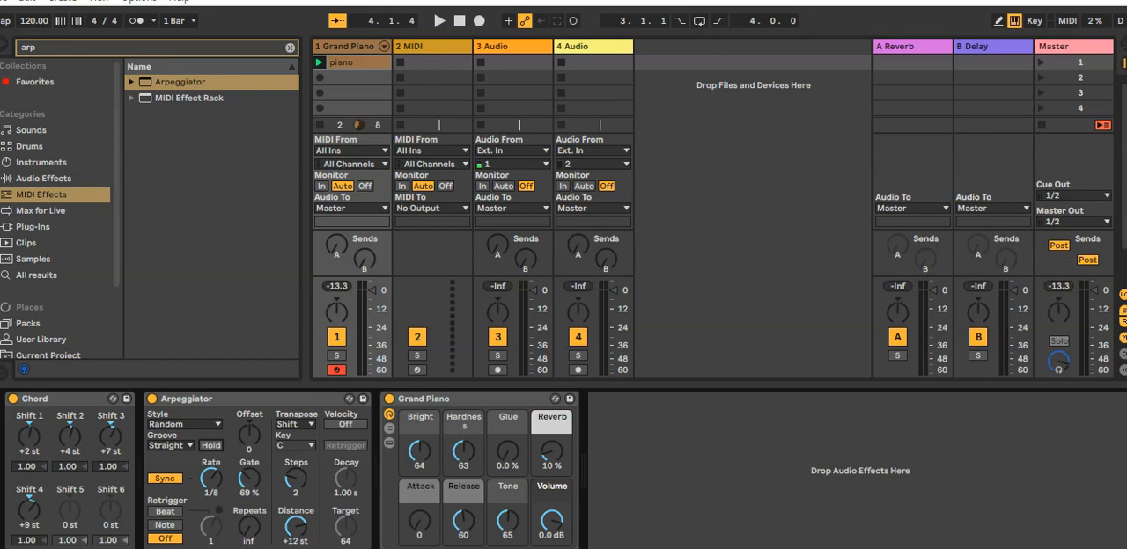
# Arm the 2 MIDI track for recording and set its MIDI input to 1-Grand Piano
pyautogui.click(417, 369)
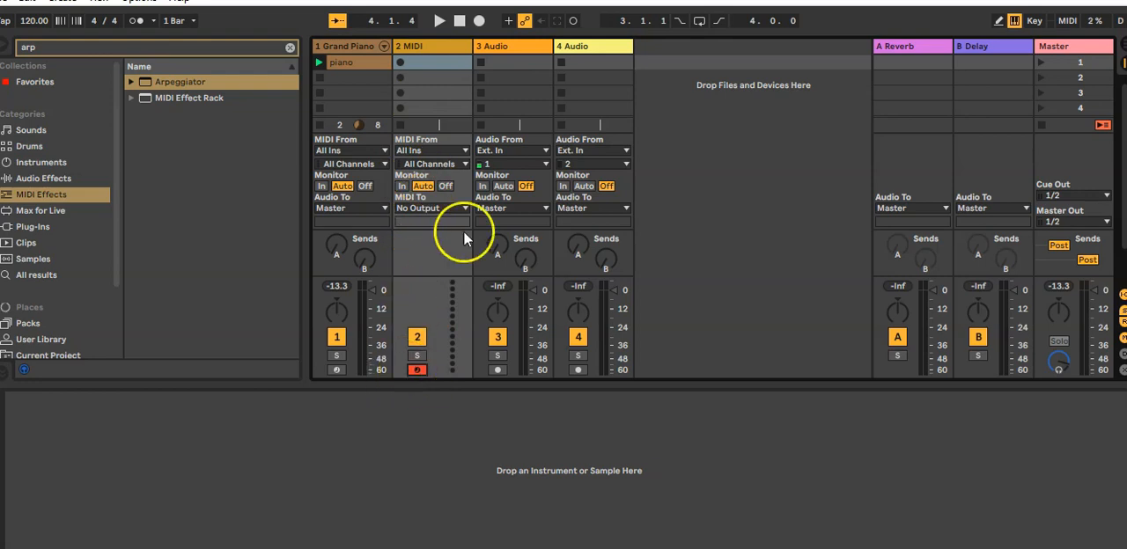
pyautogui.click(430, 150)
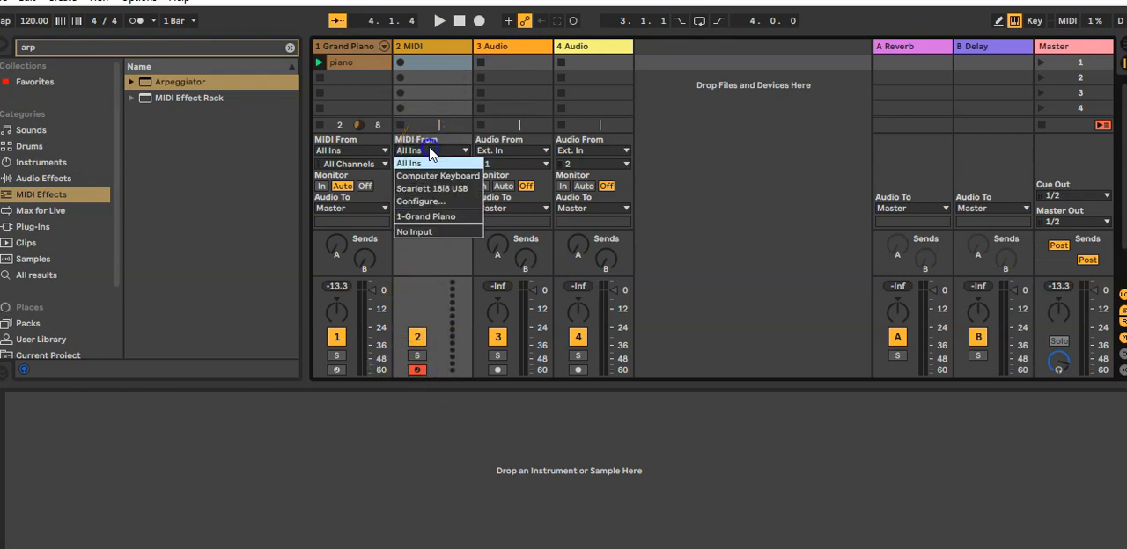
pyautogui.click(444, 216)
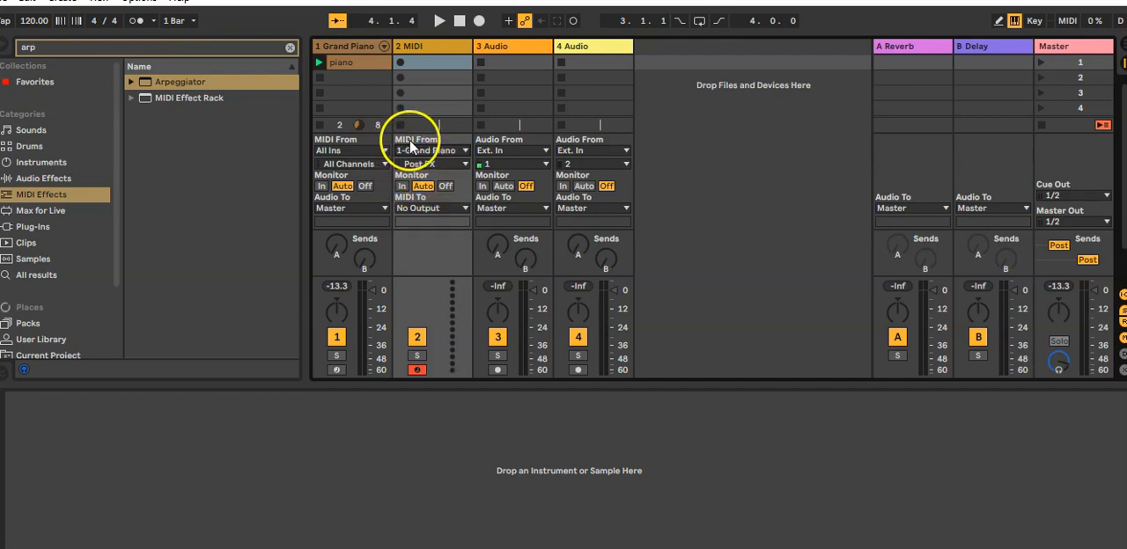
# Start recording into the 2 MIDI track's first clip slot and show the Grand Piano track's device chain
pyautogui.click(399, 62)
pyautogui.click(424, 60)
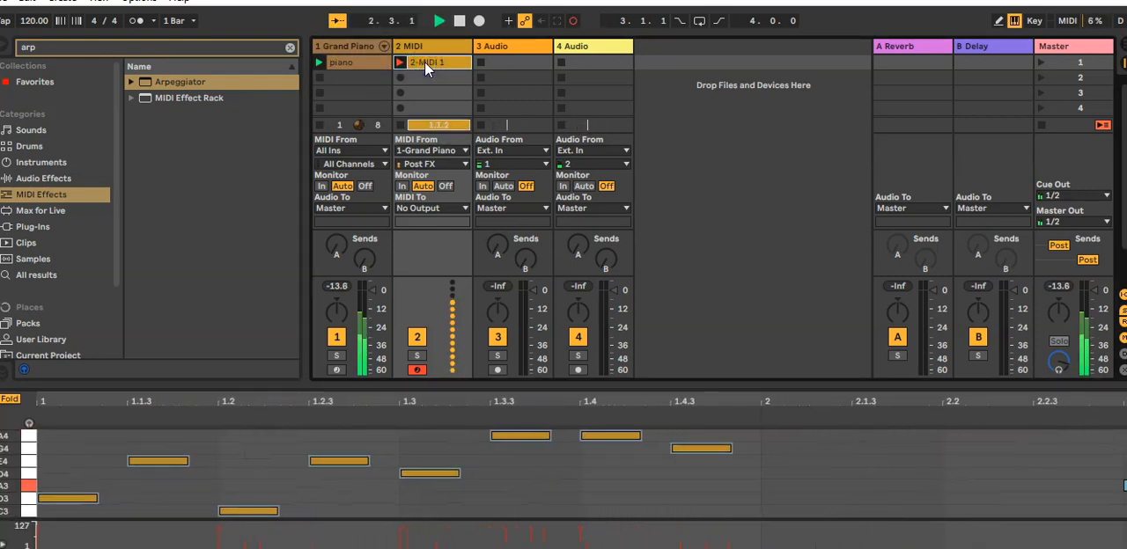
pyautogui.click(349, 60)
pyautogui.hotkey('shift', 'Tab')
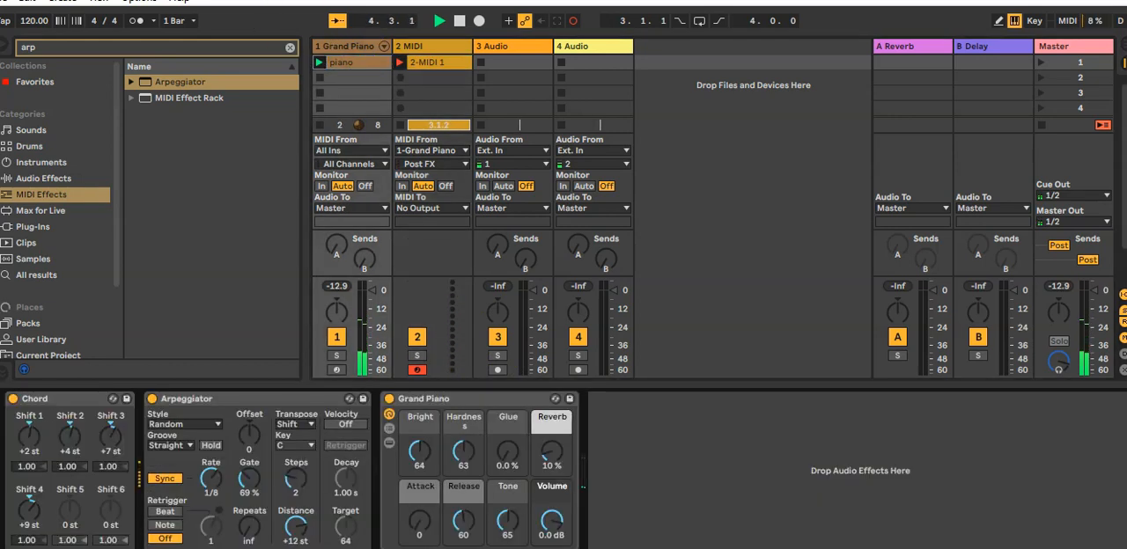
# While recording, switch the Arpeggiator's Hold on and off and change its rate to 1/16
pyautogui.click(211, 446)
pyautogui.moveTo(214, 472); pyautogui.dragTo(216, 493)
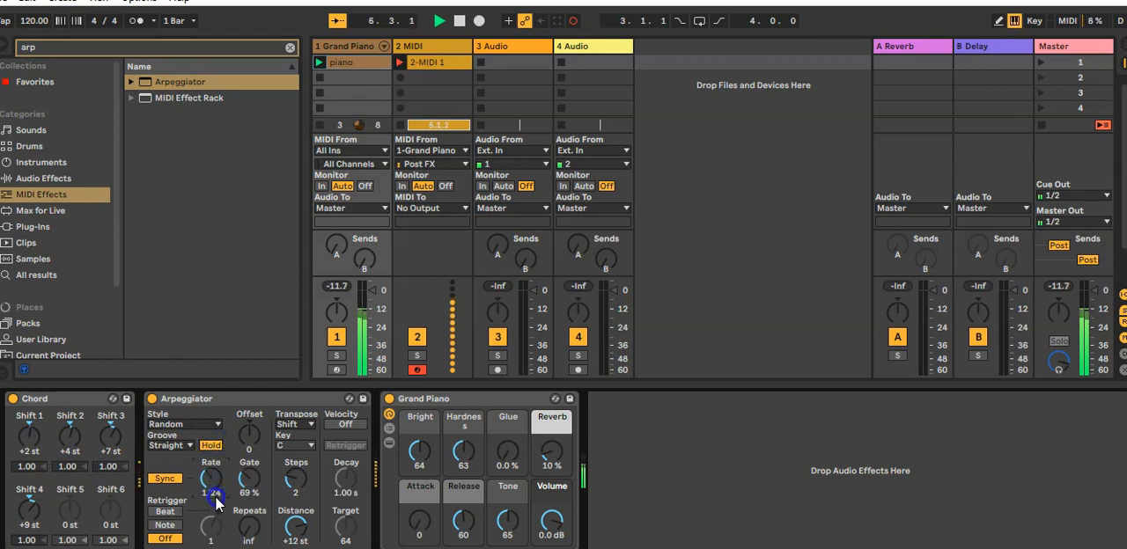
pyautogui.click(203, 446)
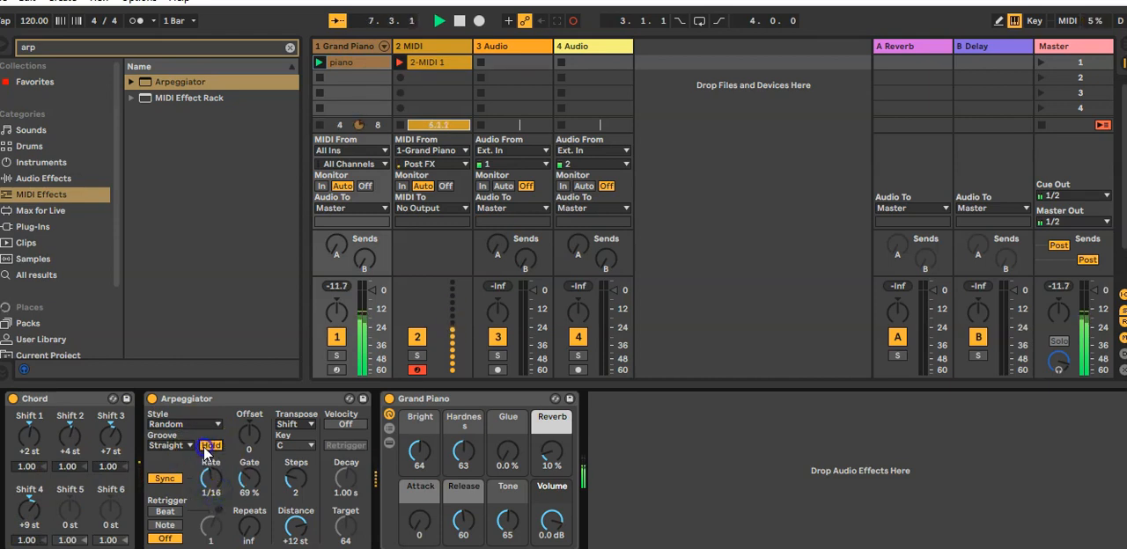
# Stop the recording and open the recorded 2-MIDI 1 clip in an enlarged note editor
pyautogui.press('space')
pyautogui.click(459, 20)
pyautogui.click(438, 61)
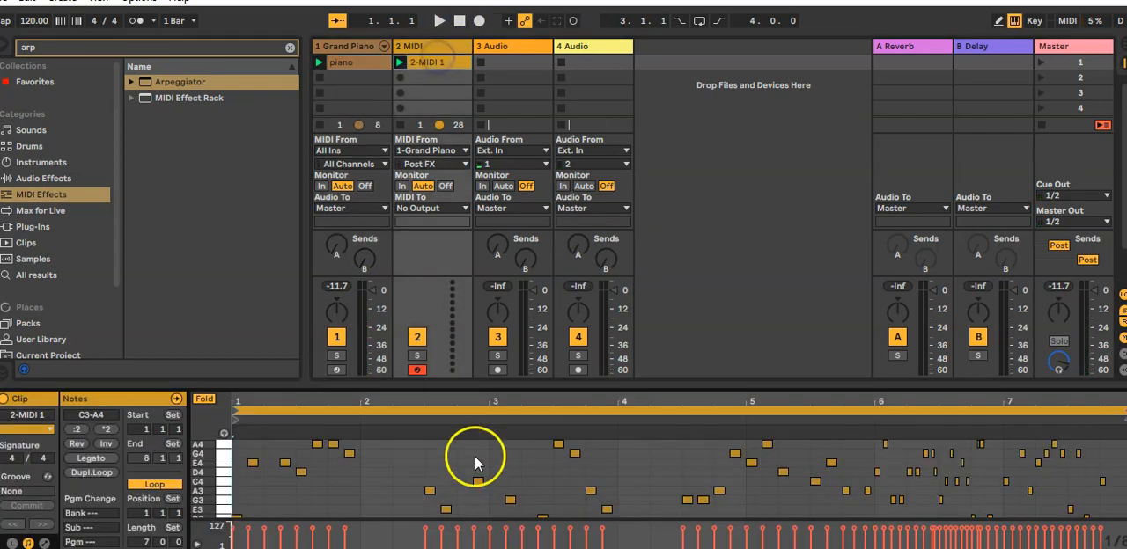
pyautogui.moveTo(476, 387); pyautogui.dragTo(533, 100)
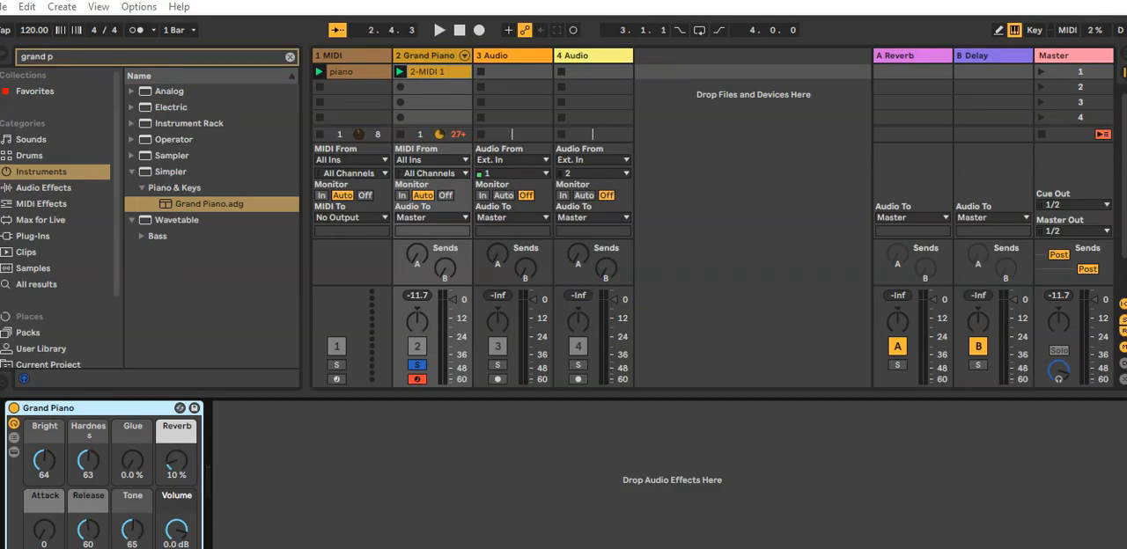
# Set the 2-MIDI 1 clip's loop to run from 5.1.1 to 6.4.1 and play it back
pyautogui.doubleClick(421, 66)
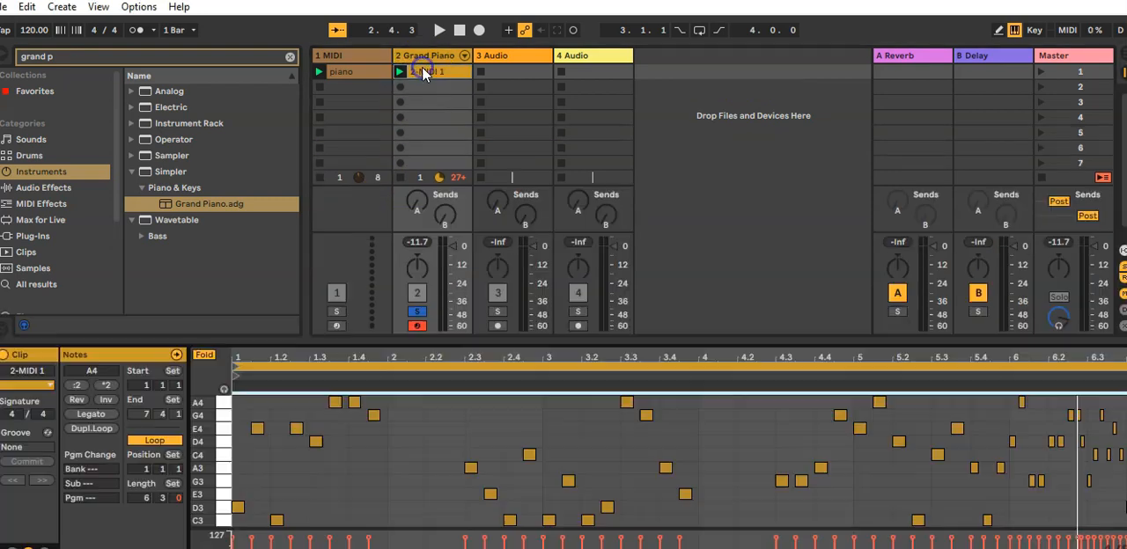
pyautogui.click(235, 363)
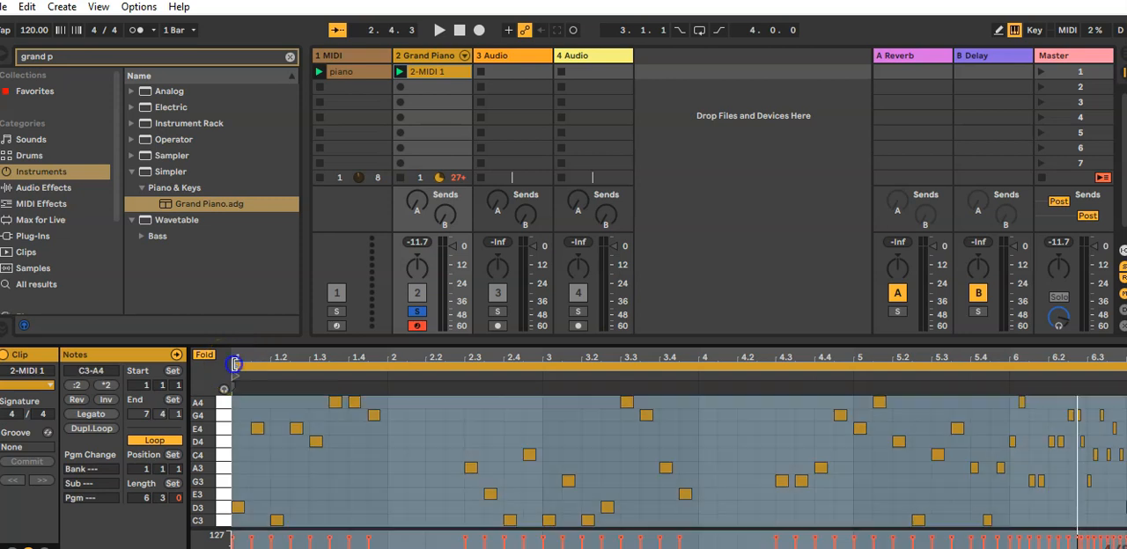
pyautogui.moveTo(235, 364); pyautogui.dragTo(776, 367)
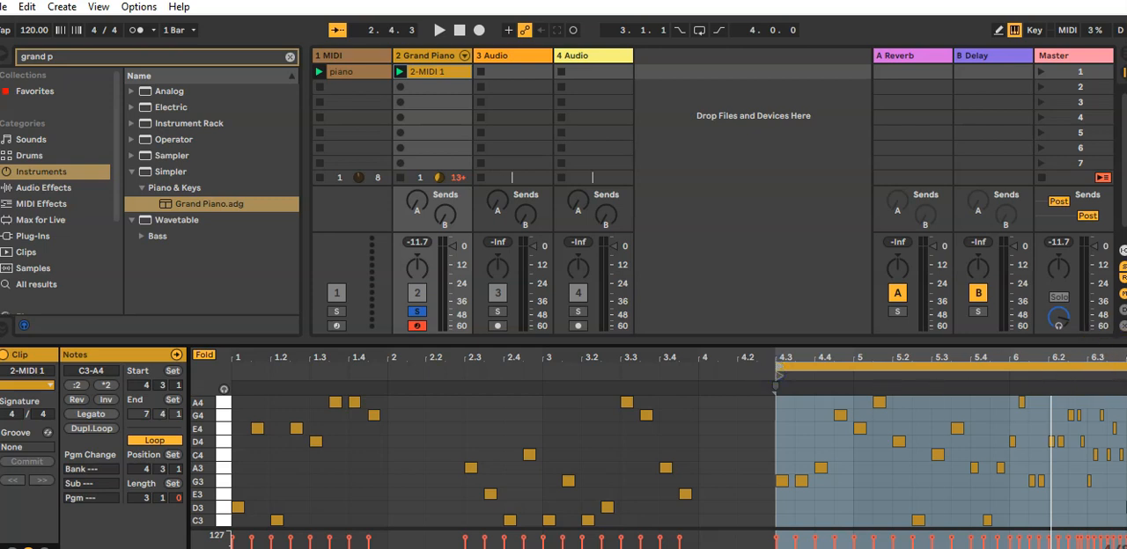
pyautogui.moveTo(1126, 367); pyautogui.dragTo(1125, 366)
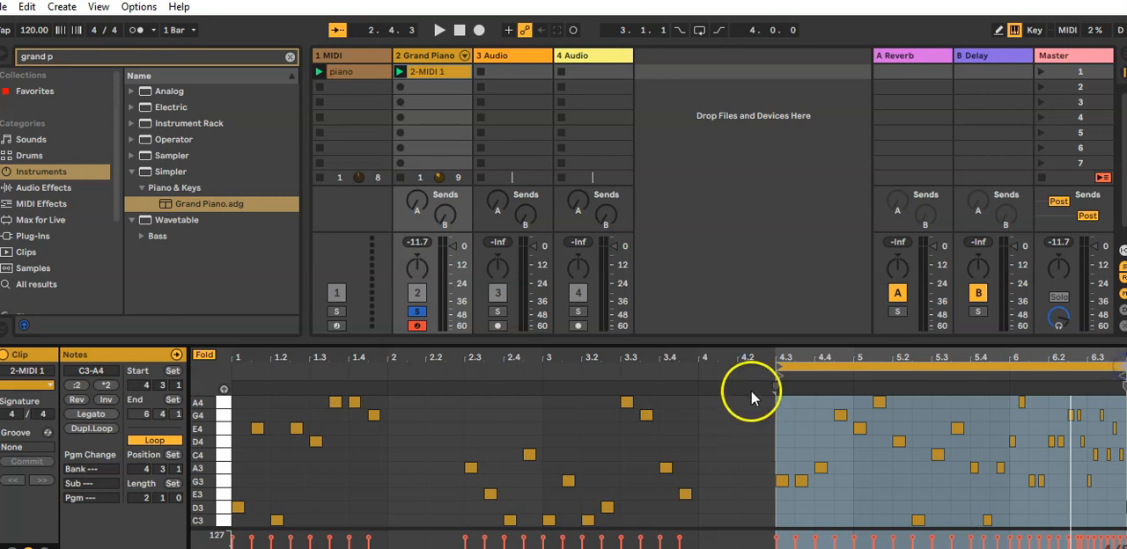
pyautogui.moveTo(780, 367); pyautogui.dragTo(854, 378)
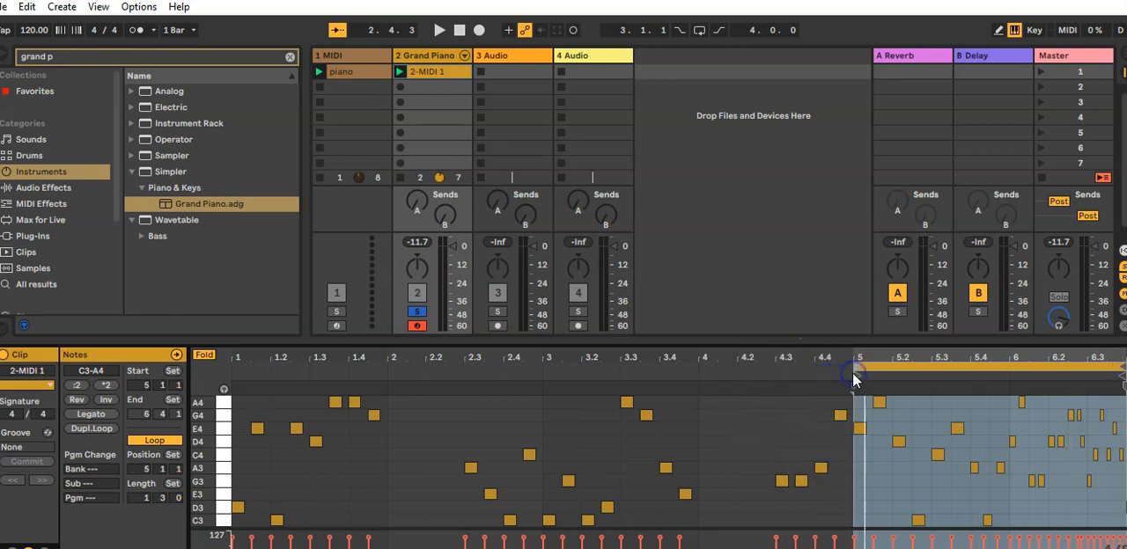
pyautogui.press('space')
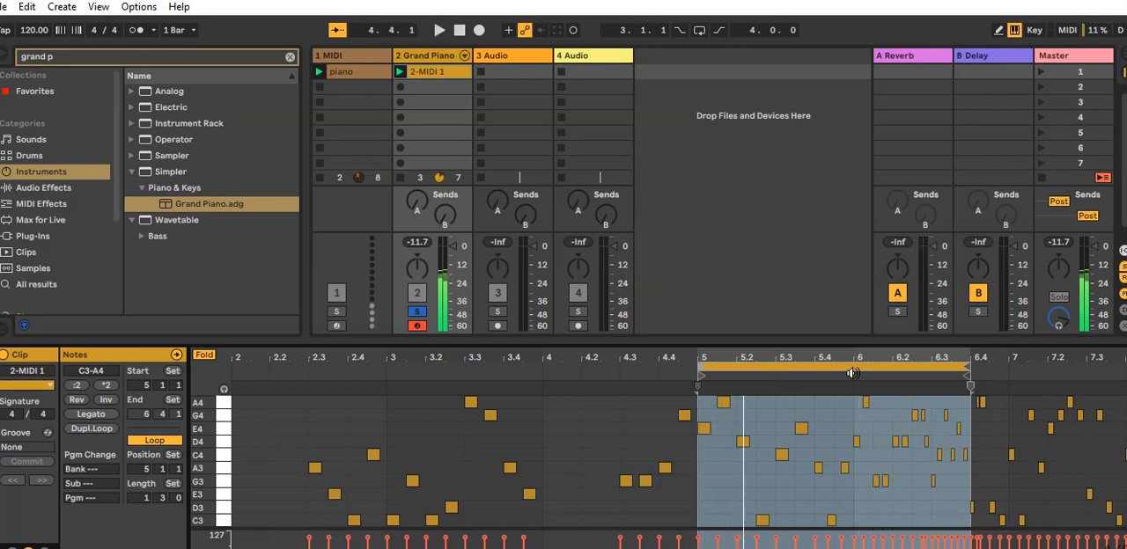
# Crop the 2-MIDI 1 clip to its looped section
pyautogui.click(689, 423)
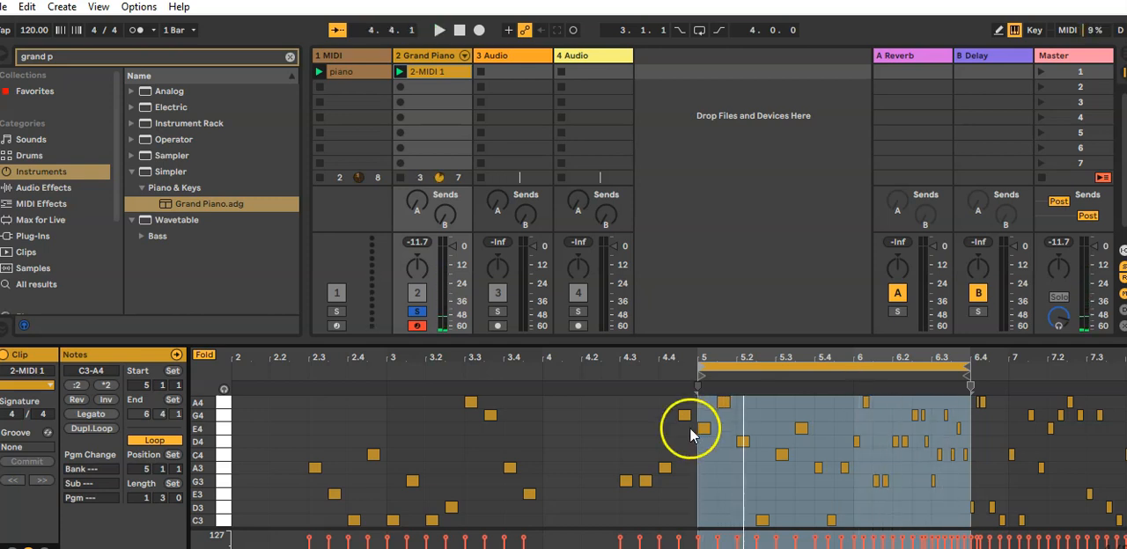
pyautogui.rightClick(797, 419)
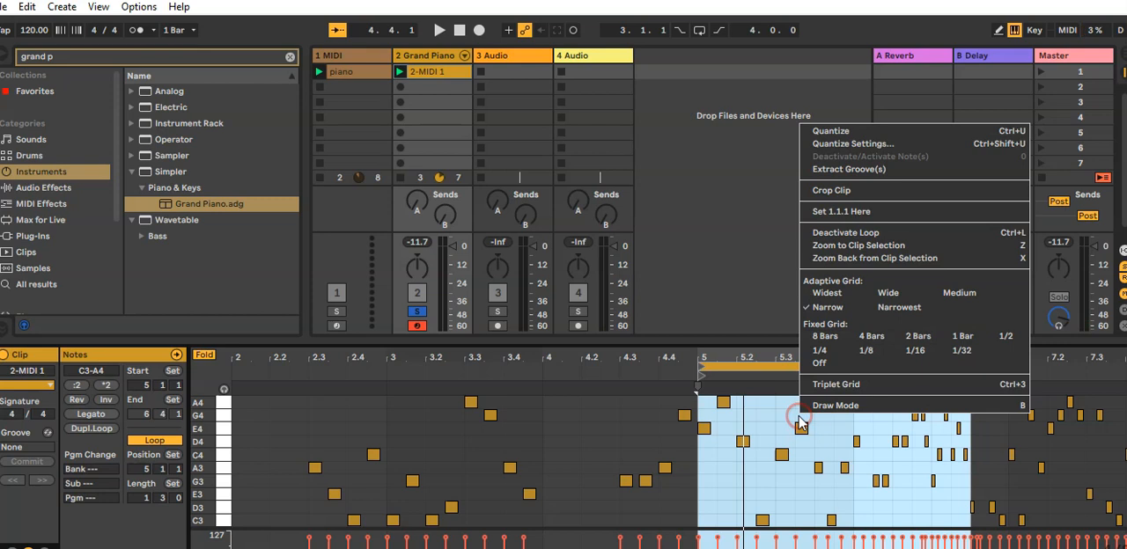
pyautogui.click(878, 190)
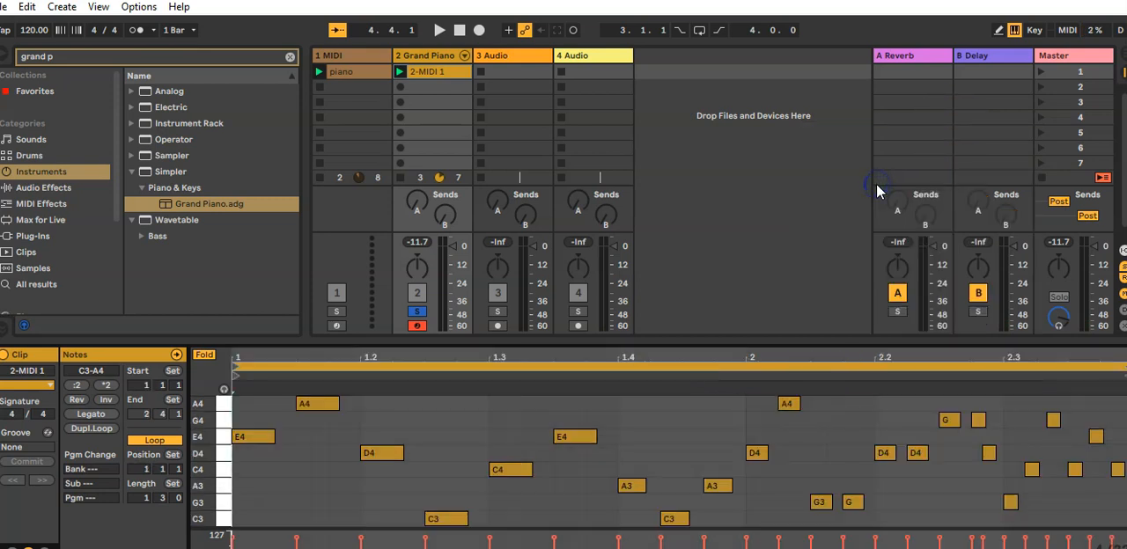
# Play back the cropped 2-MIDI 1 clip and stop it after the loop repeats
pyautogui.press('space')
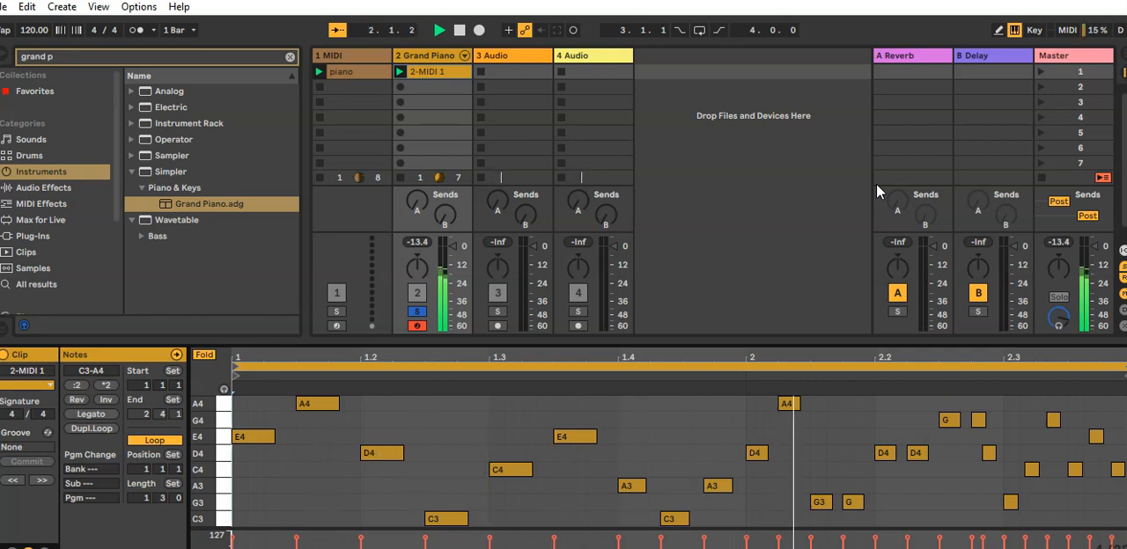
pyautogui.press('space')
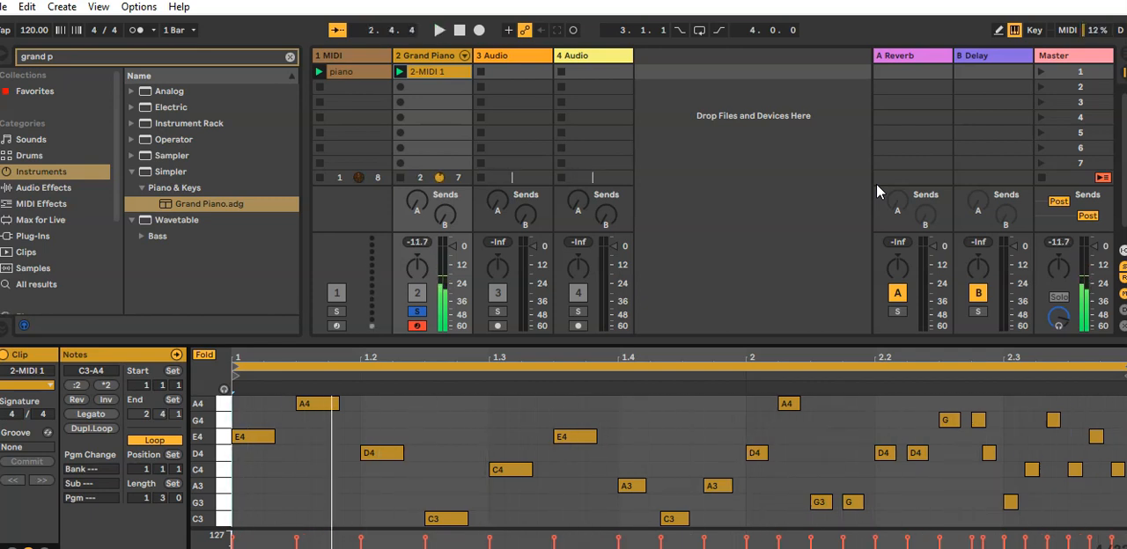
pyautogui.click(870, 192)
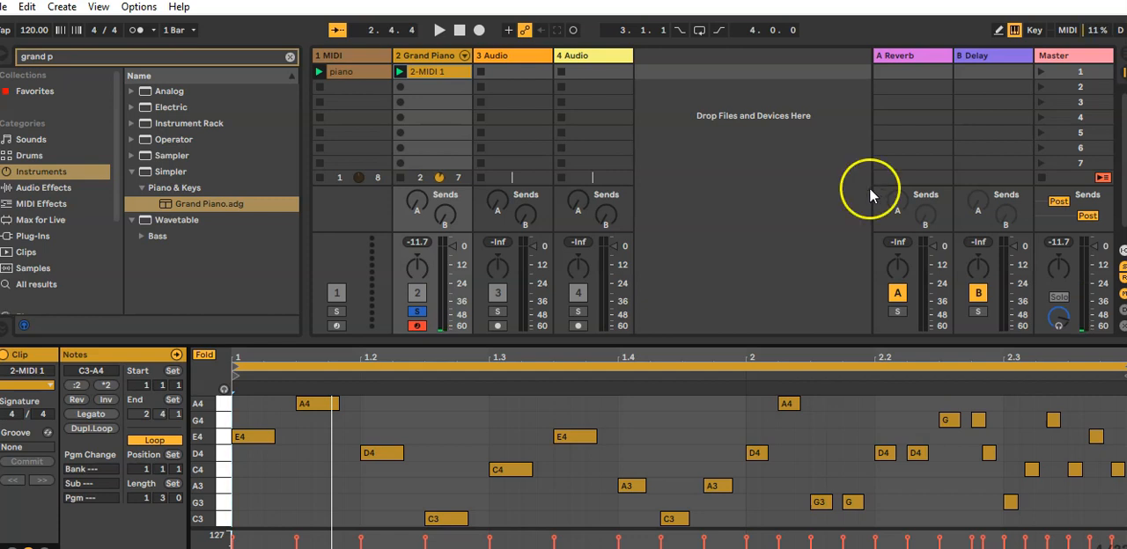